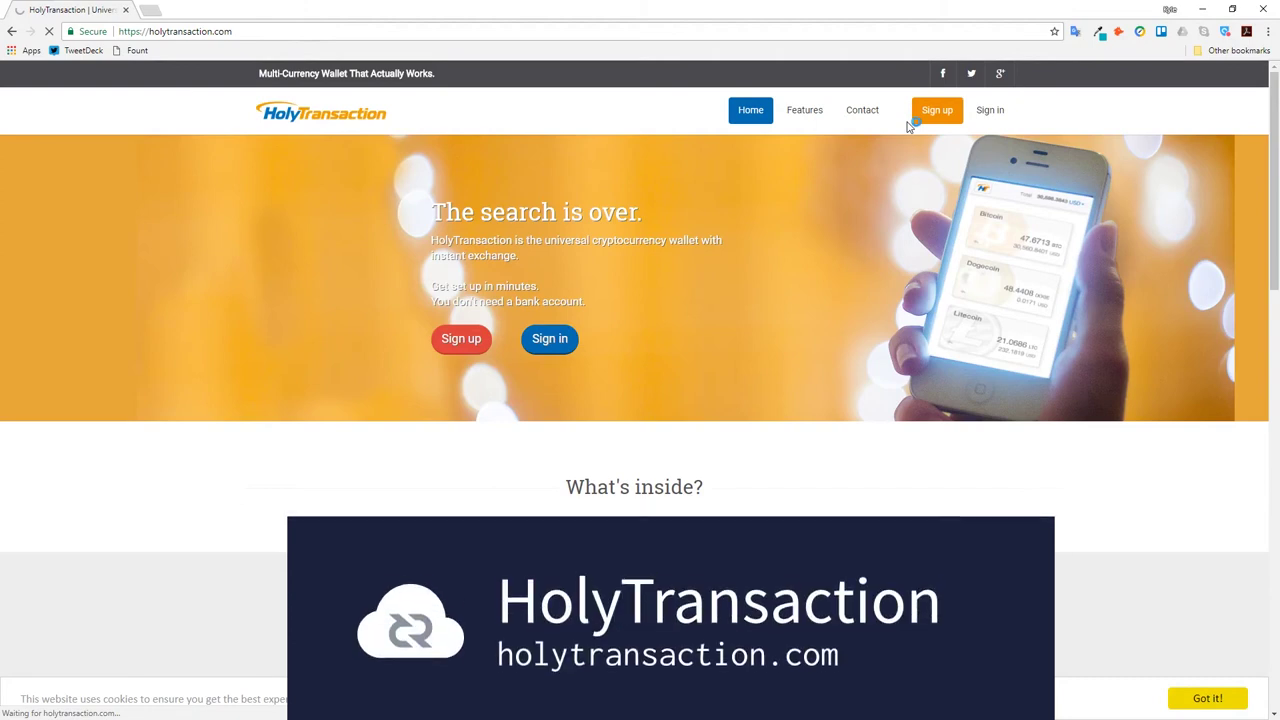
Open the sign-up page for a new HolyTransaction wallet account.
left_click(912, 121)
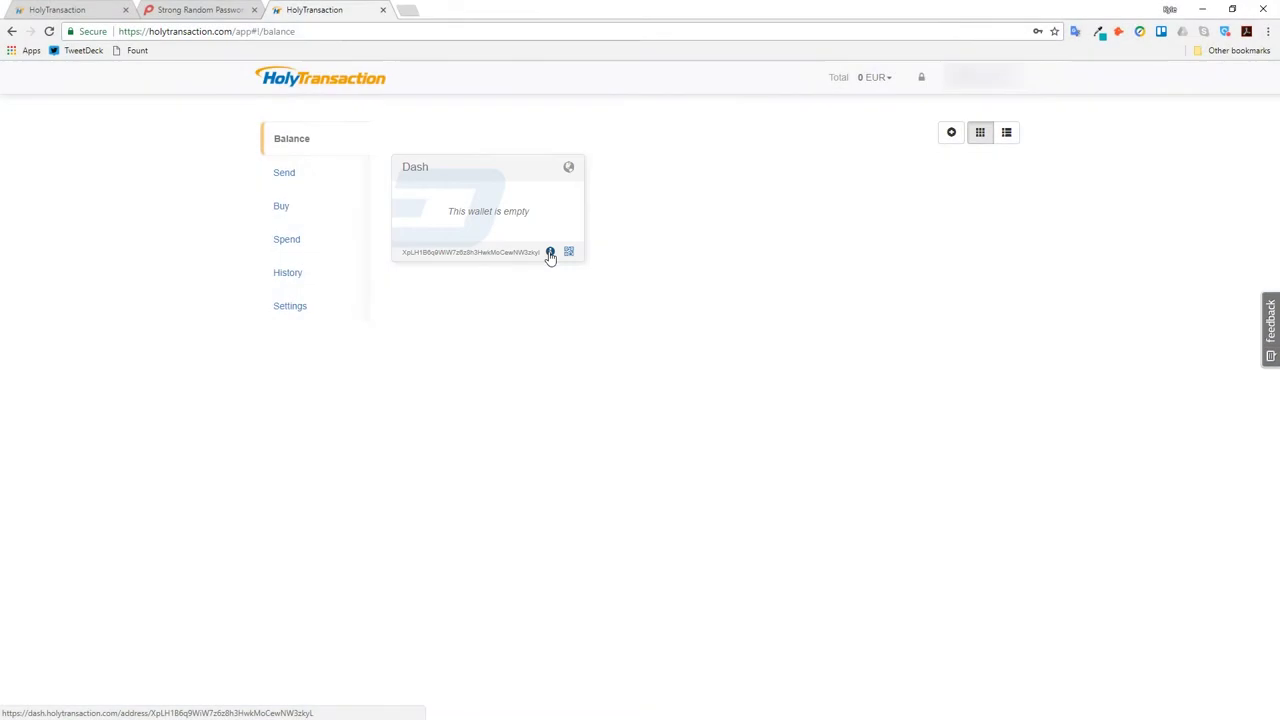
Look up the Dash wallet's address in the block explorer and return to the balance page.
left_click(550, 252)
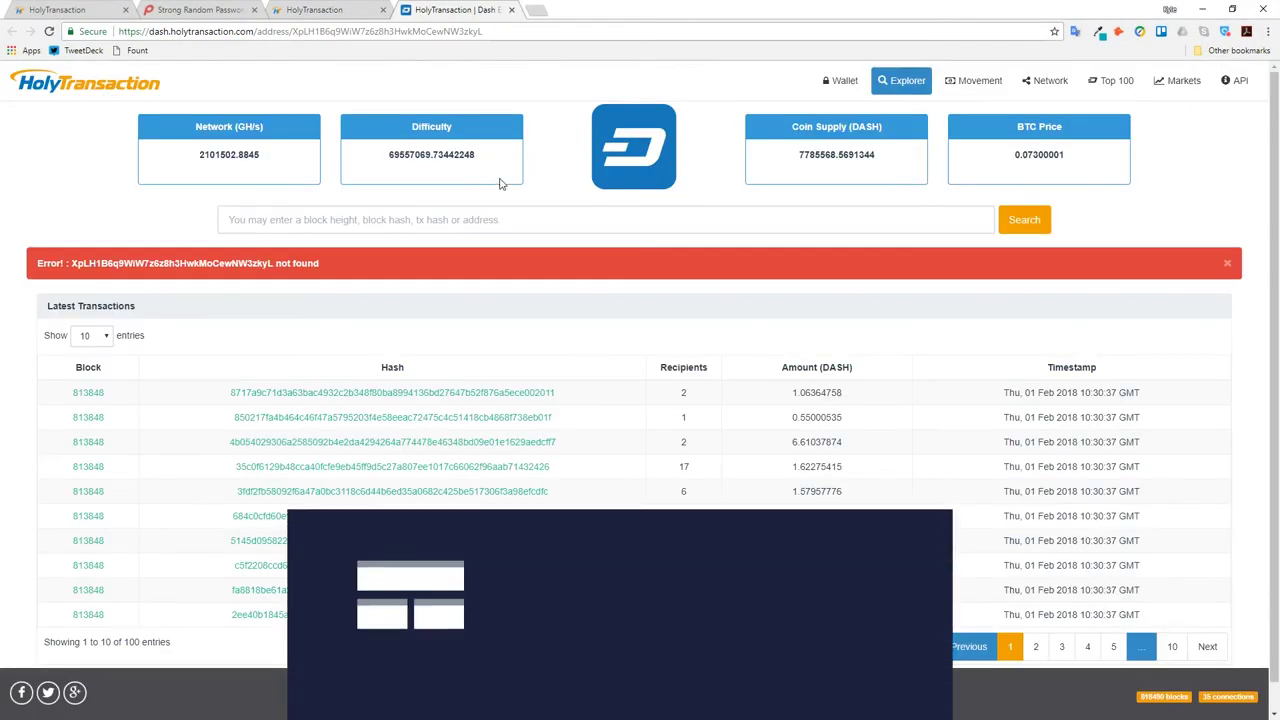
left_click(511, 10)
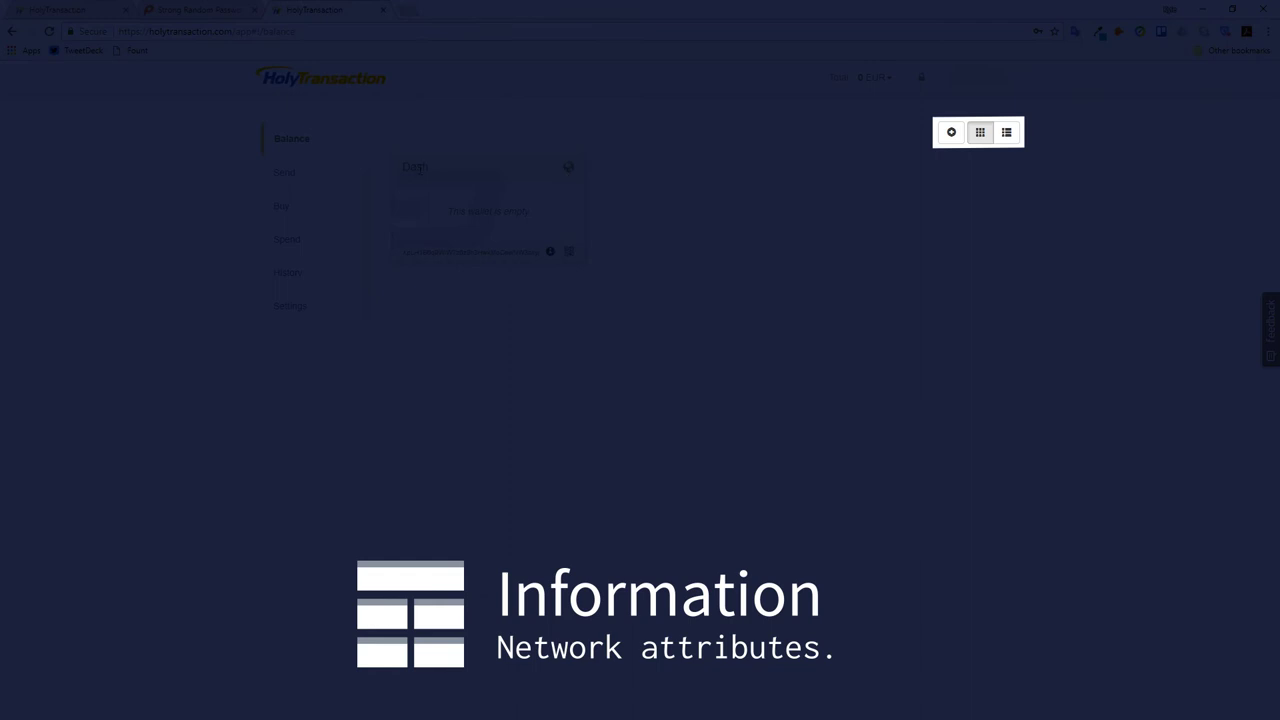
Hide the Dash wallet in the currency management list, search for "decred" and enable the Decred wallet.
left_click(954, 132)
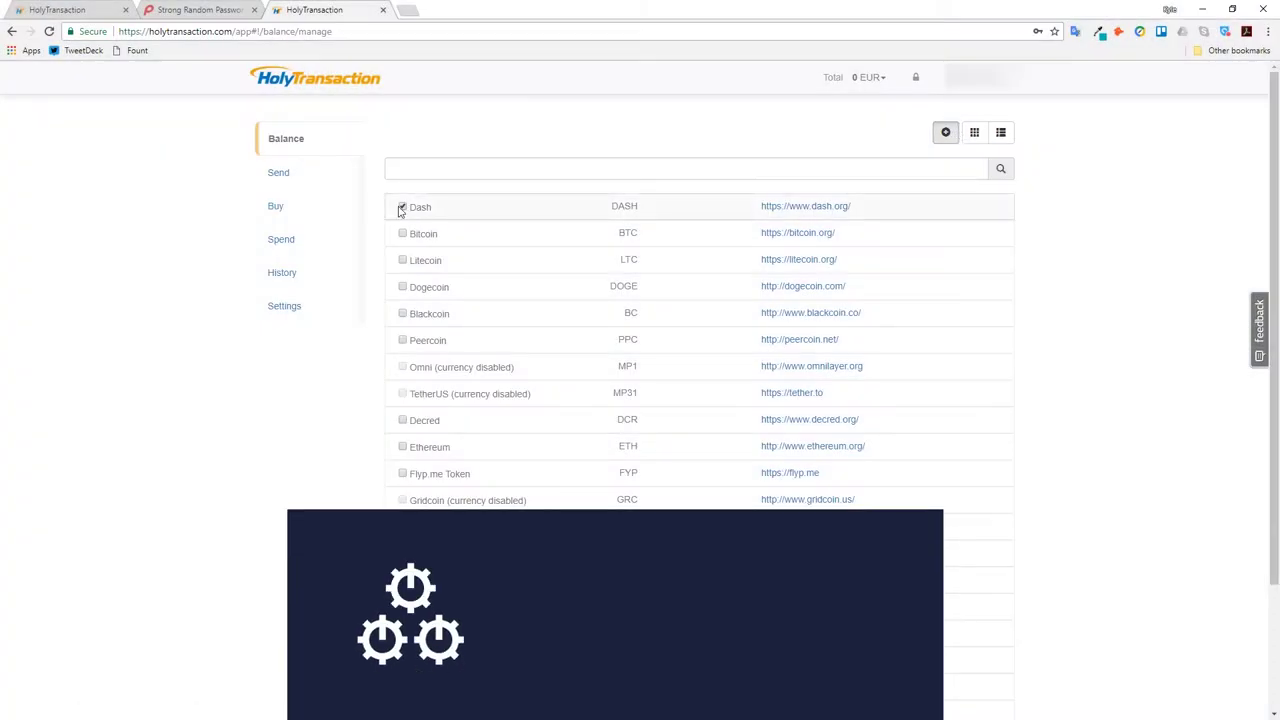
left_click(453, 170)
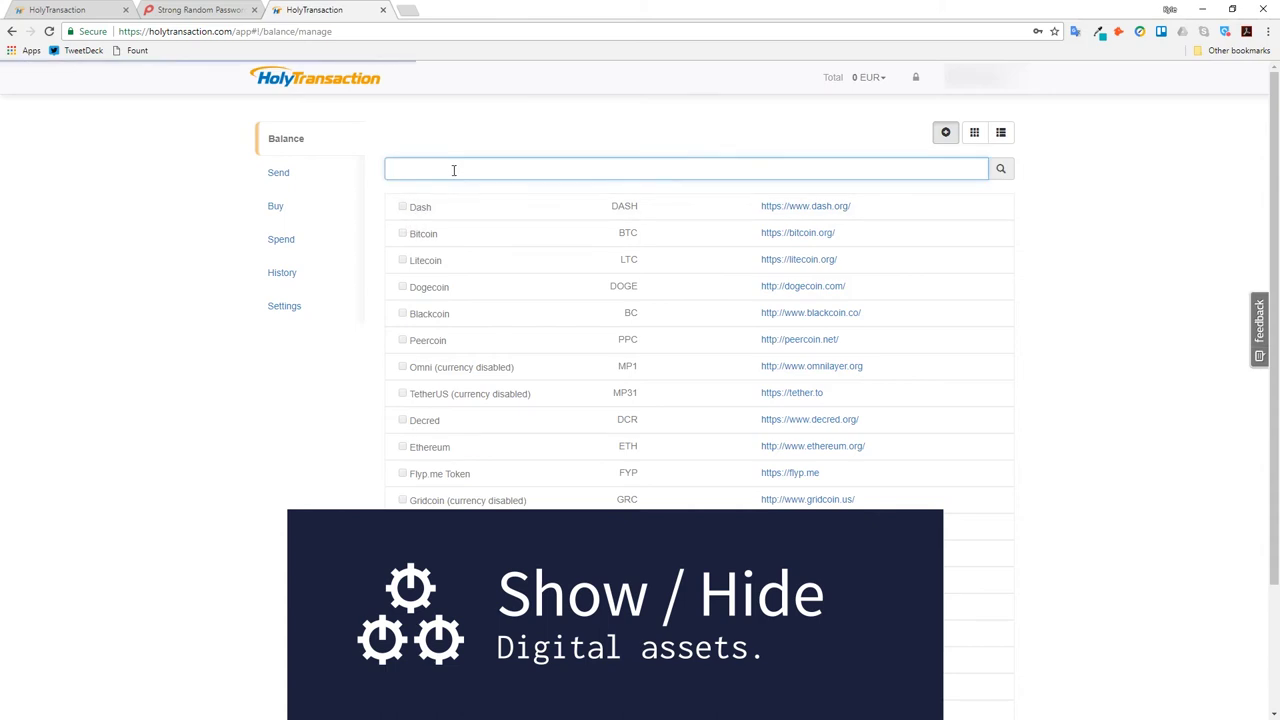
type("decred")
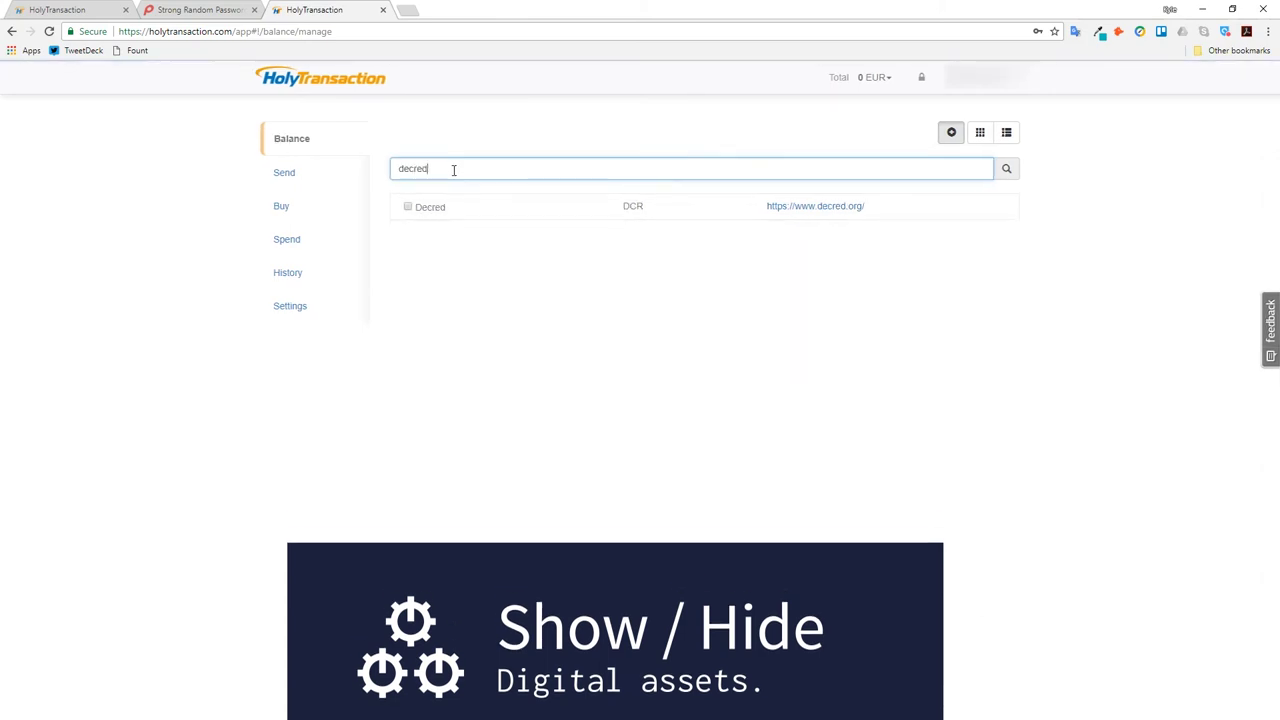
left_click(408, 206)
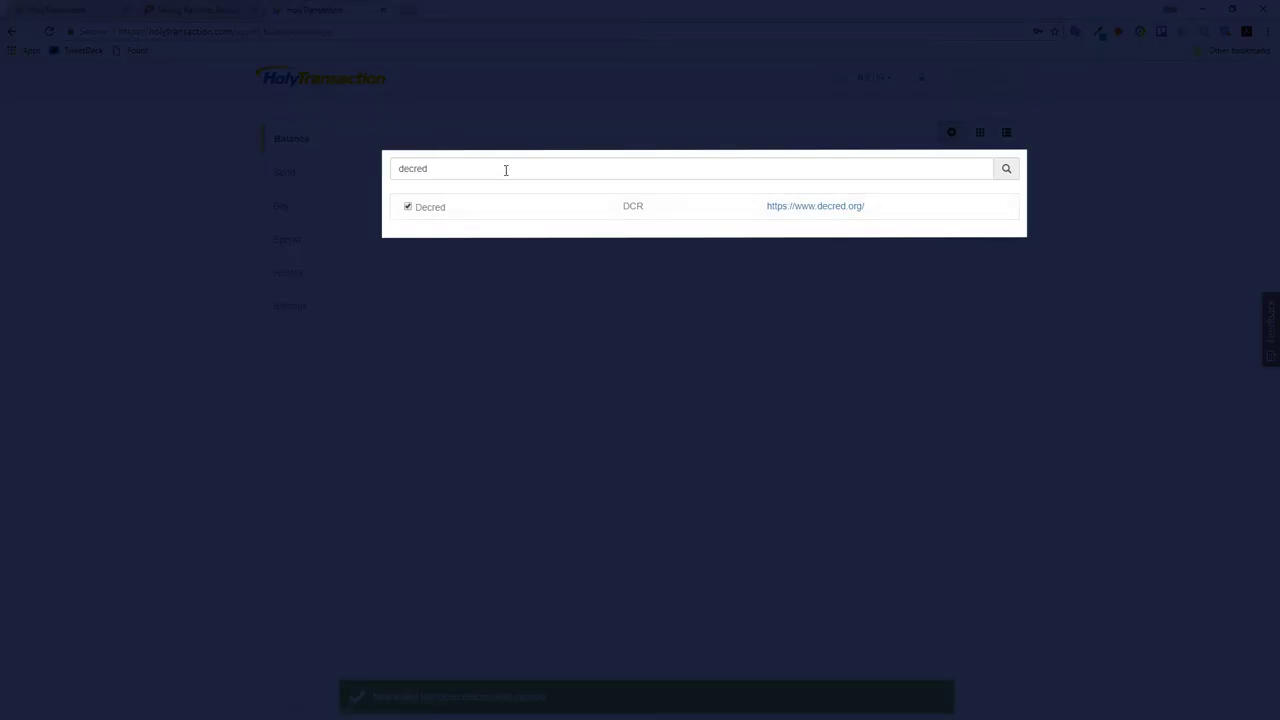
Search the currency list for "lite" and enable the Litecoin wallet.
left_click_drag(457, 169, 363, 170)
key("BackSpace")
type("l")
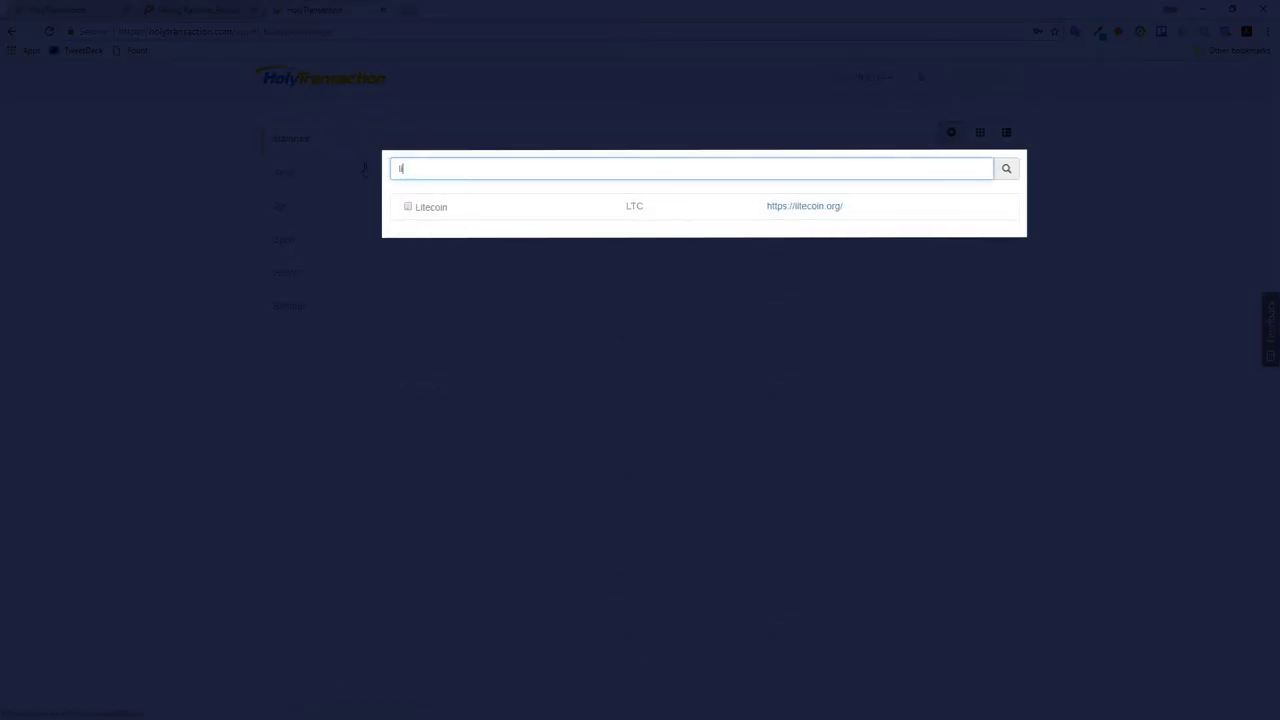
type("ite")
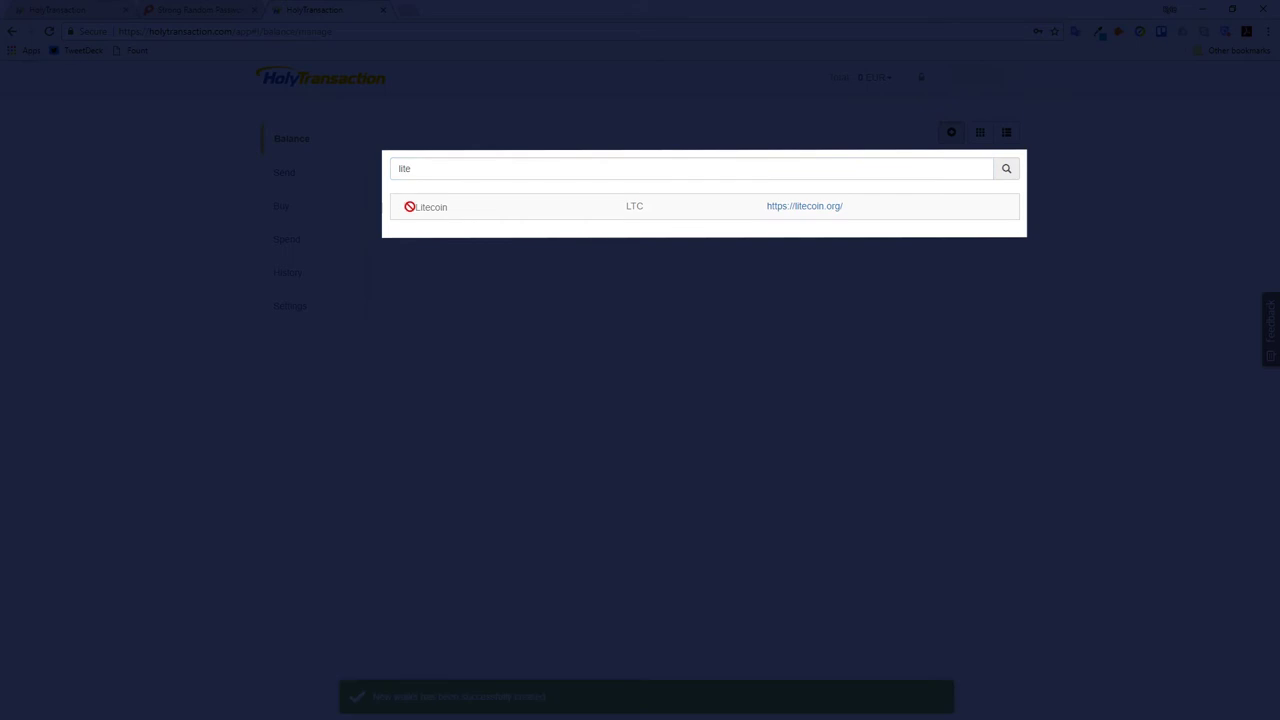
left_click(409, 206)
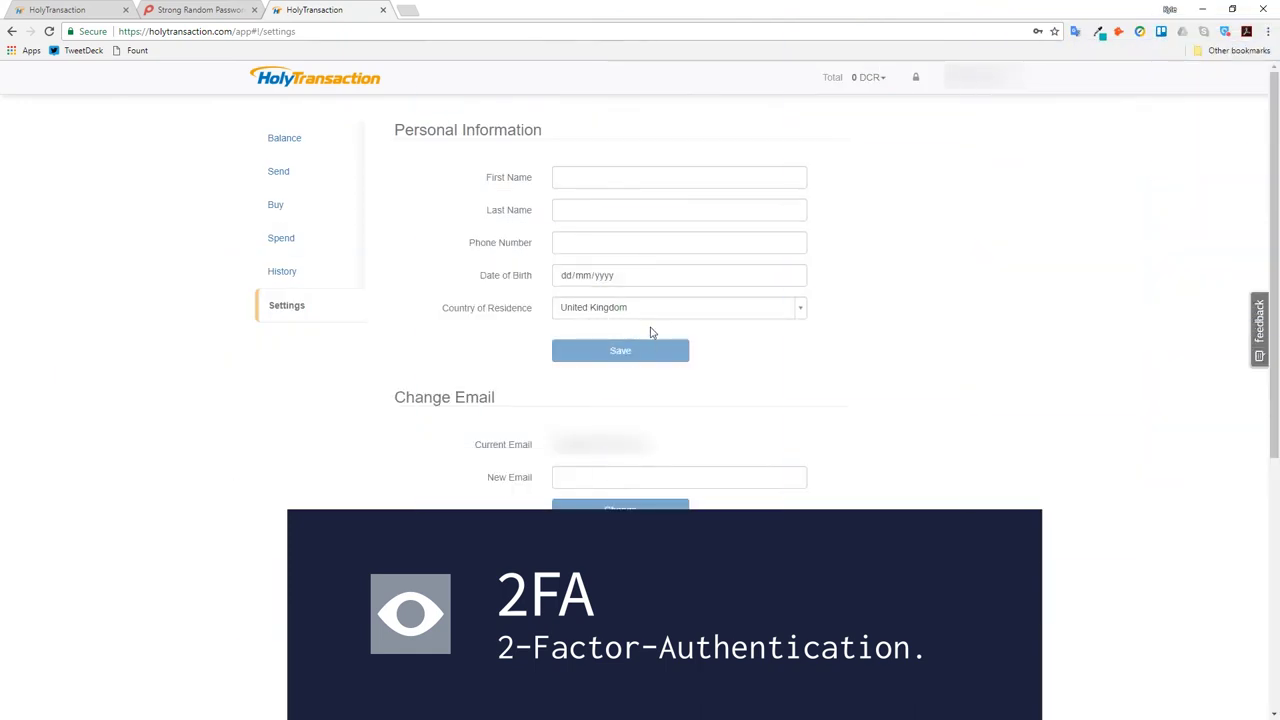
In the account settings, turn on email notifications for sending money and receiving money.
scroll(651, 332, "down", 3)
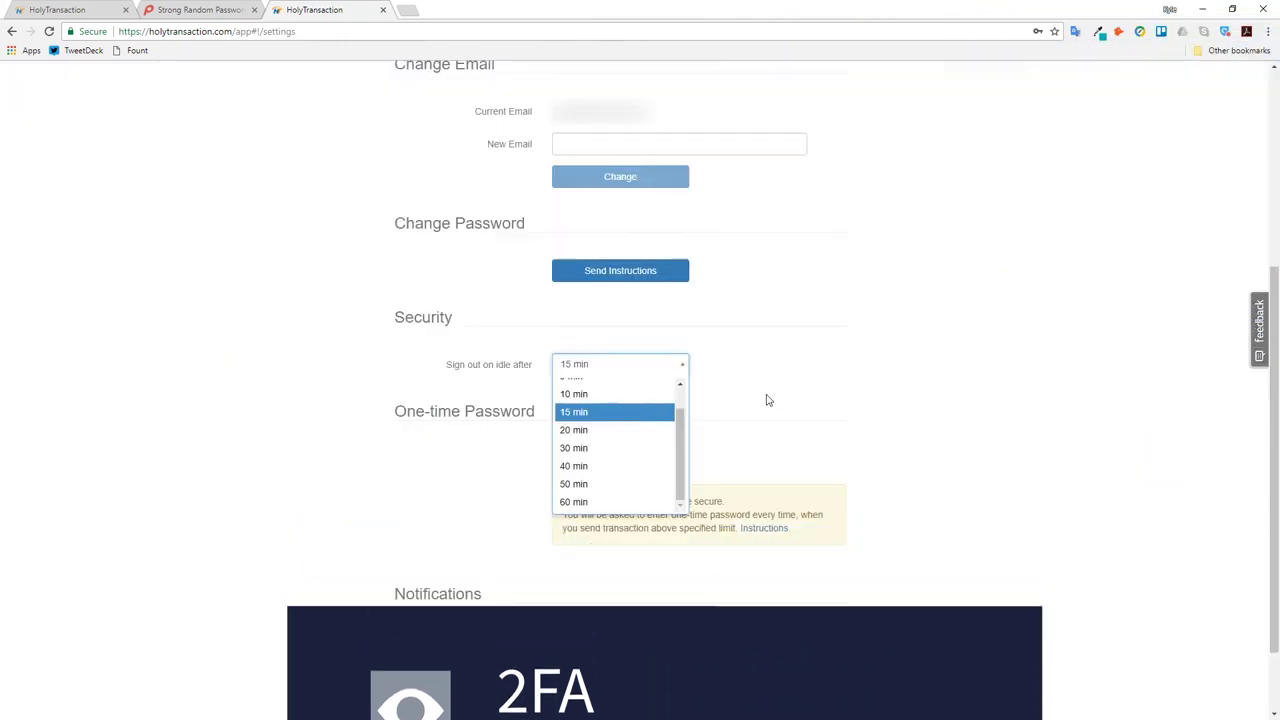
scroll(720, 388, "down", 1)
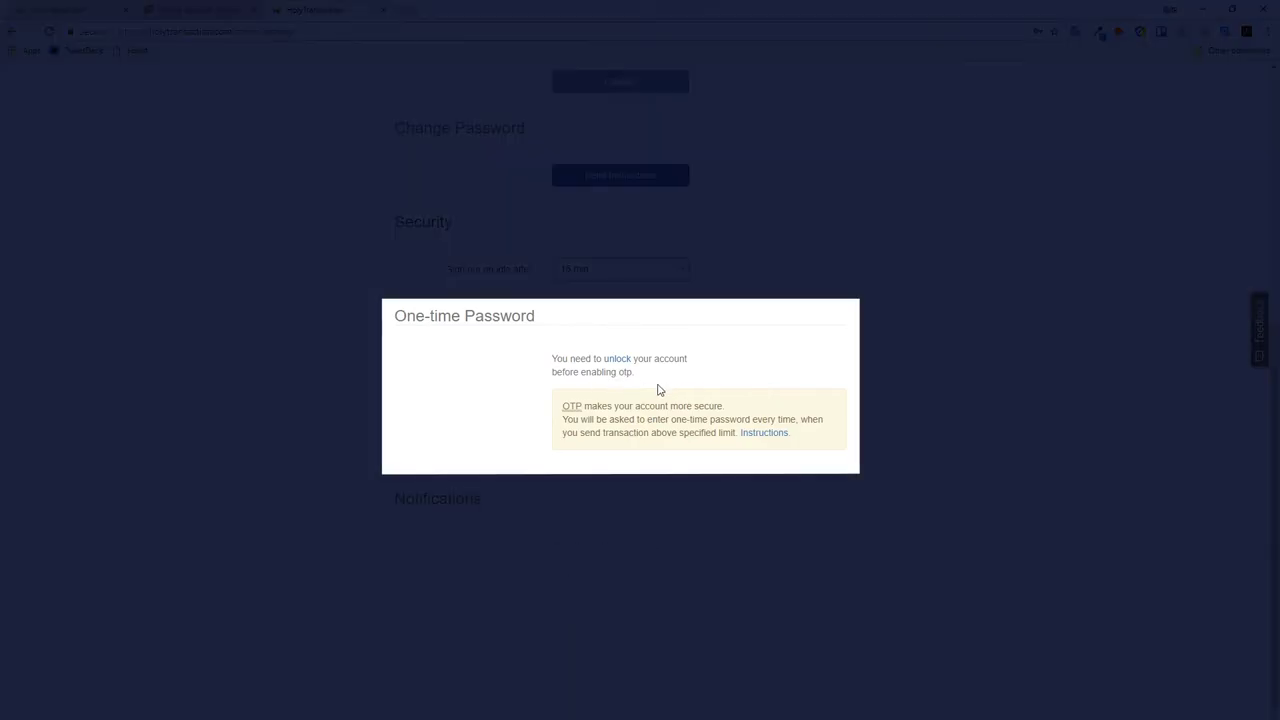
mouse_move(574, 412)
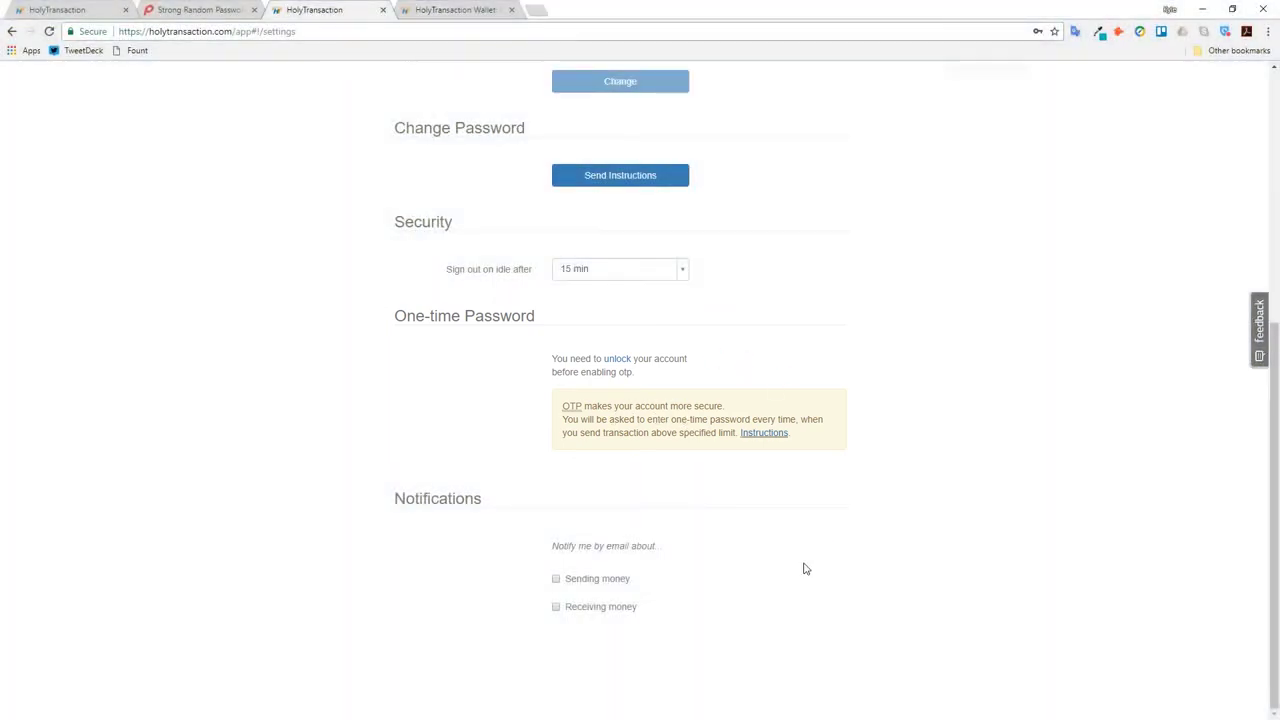
left_click(557, 580)
left_click(556, 607)
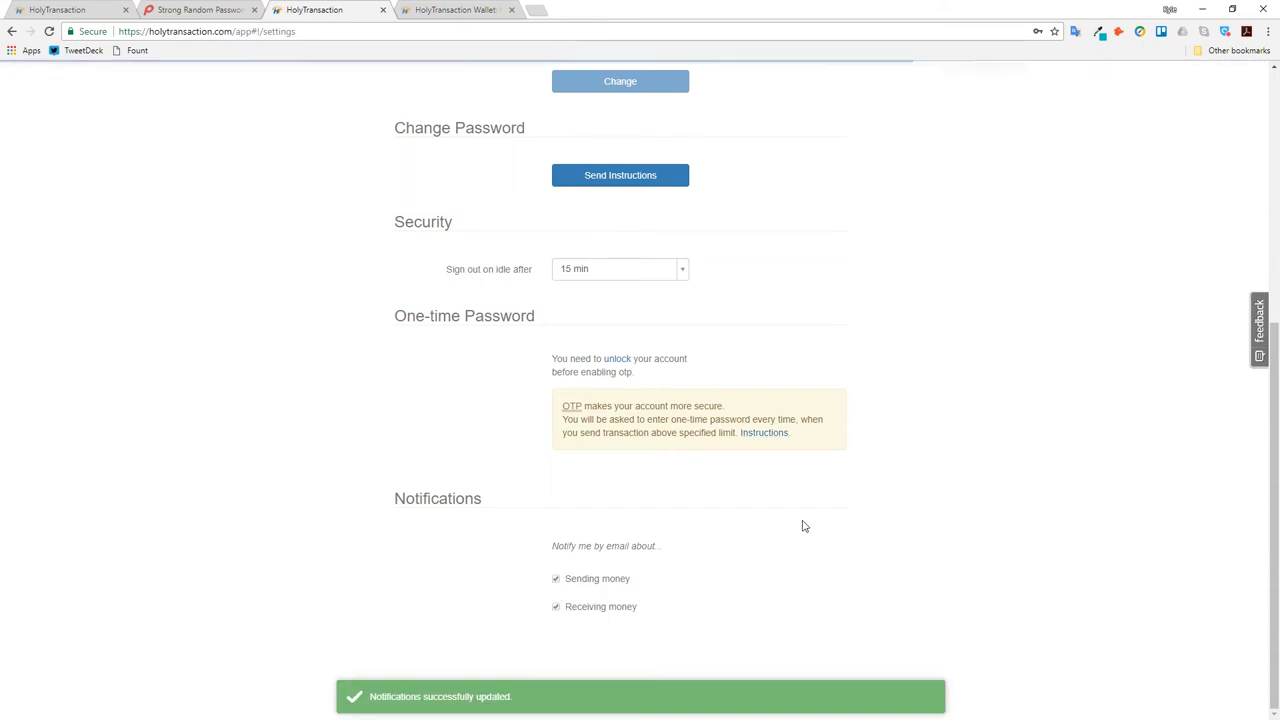
Fill in the coin purchase form with Decred as the currency and an amount of 12.
scroll(923, 514, "up", 4)
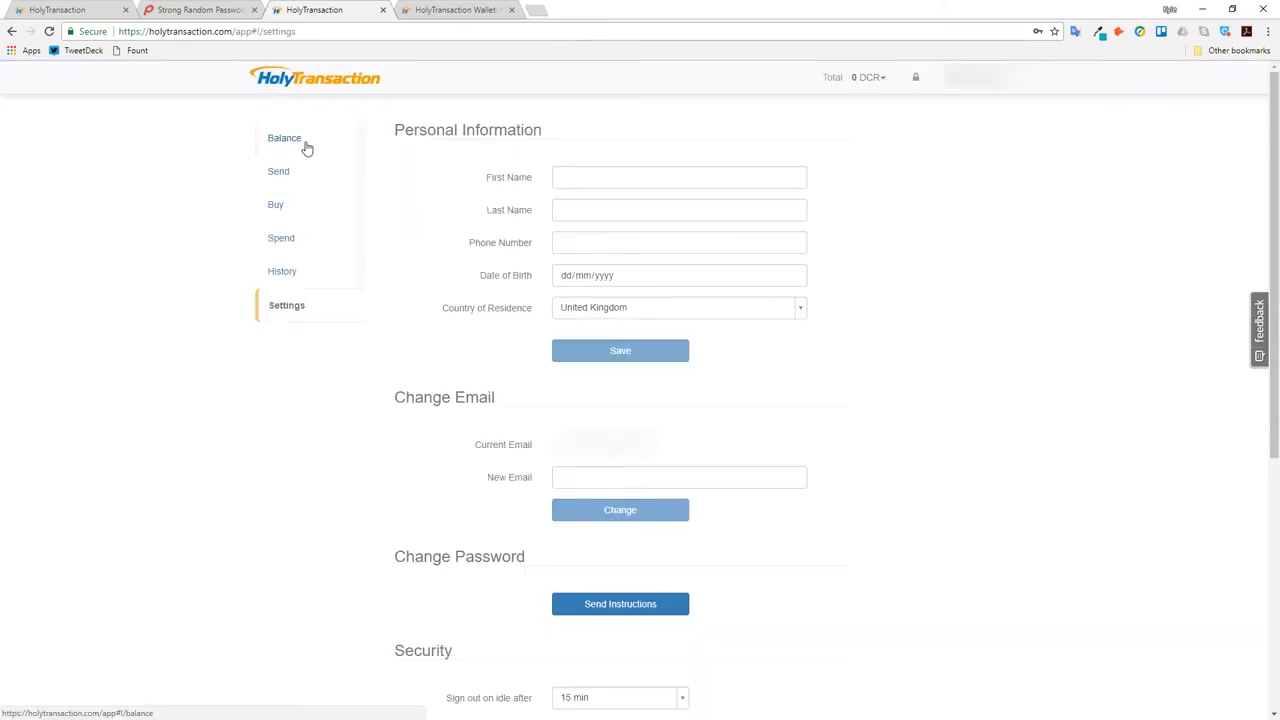
left_click(292, 203)
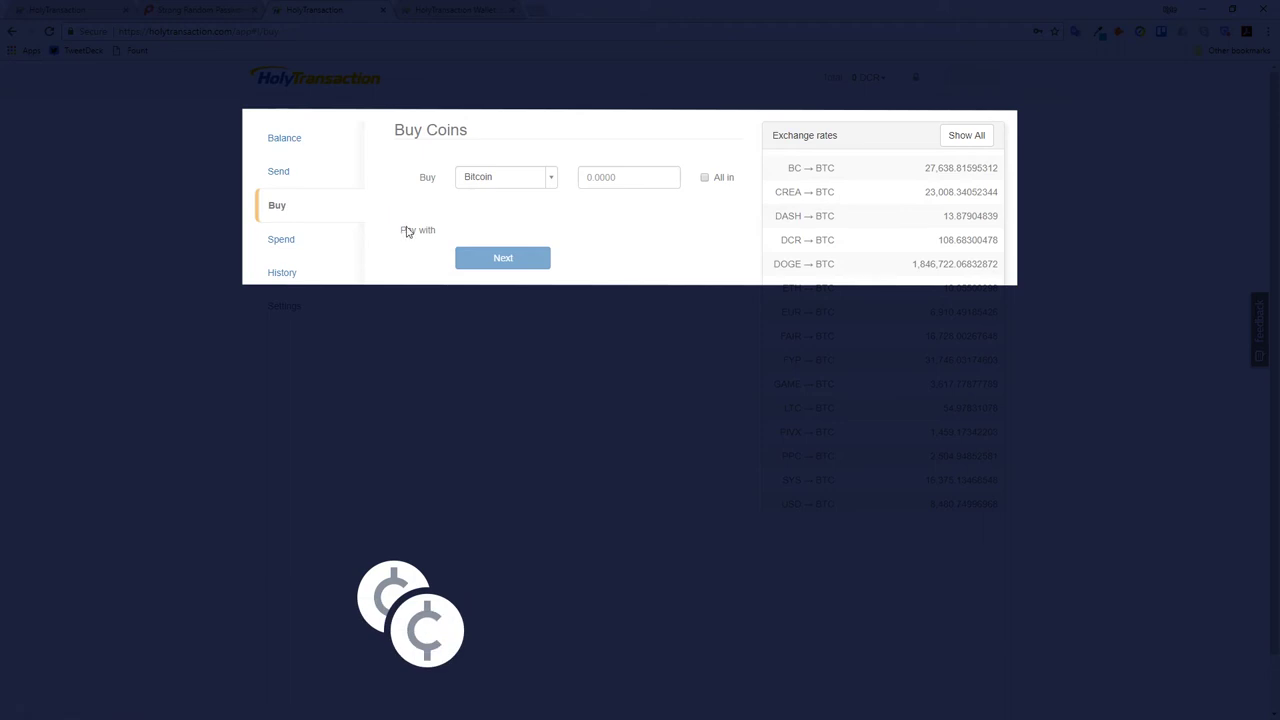
left_click(548, 181)
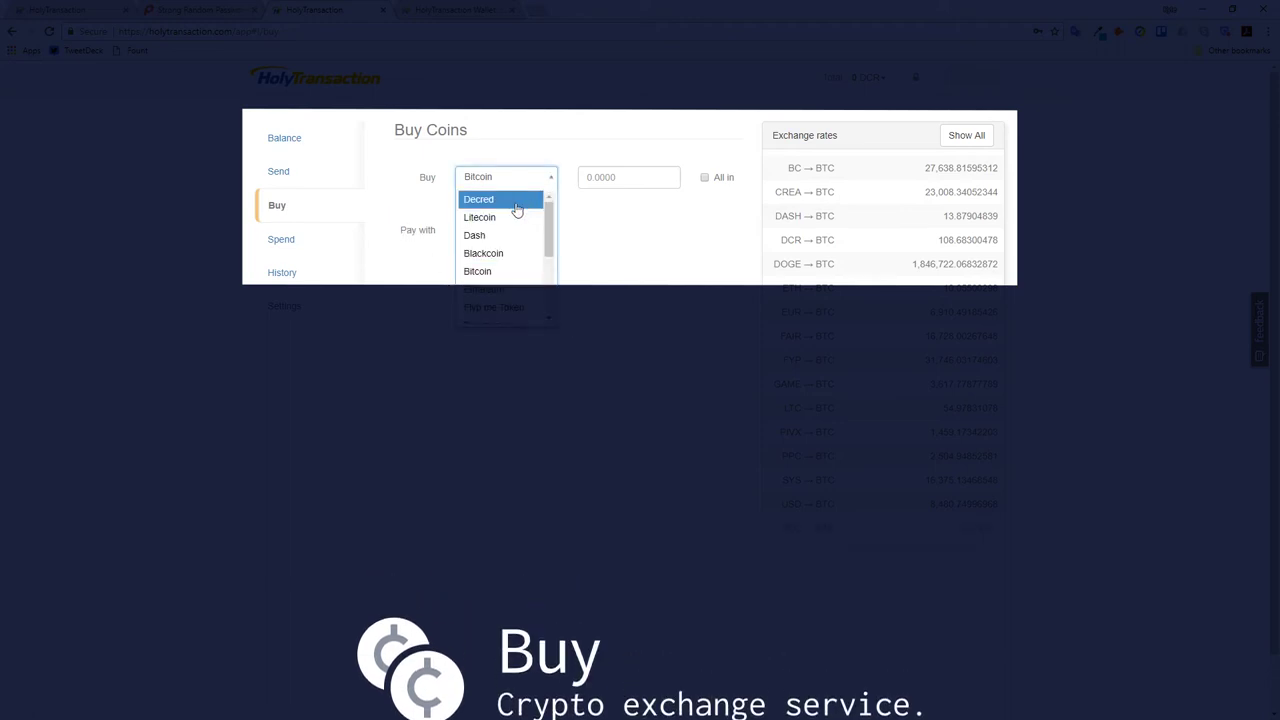
left_click(520, 200)
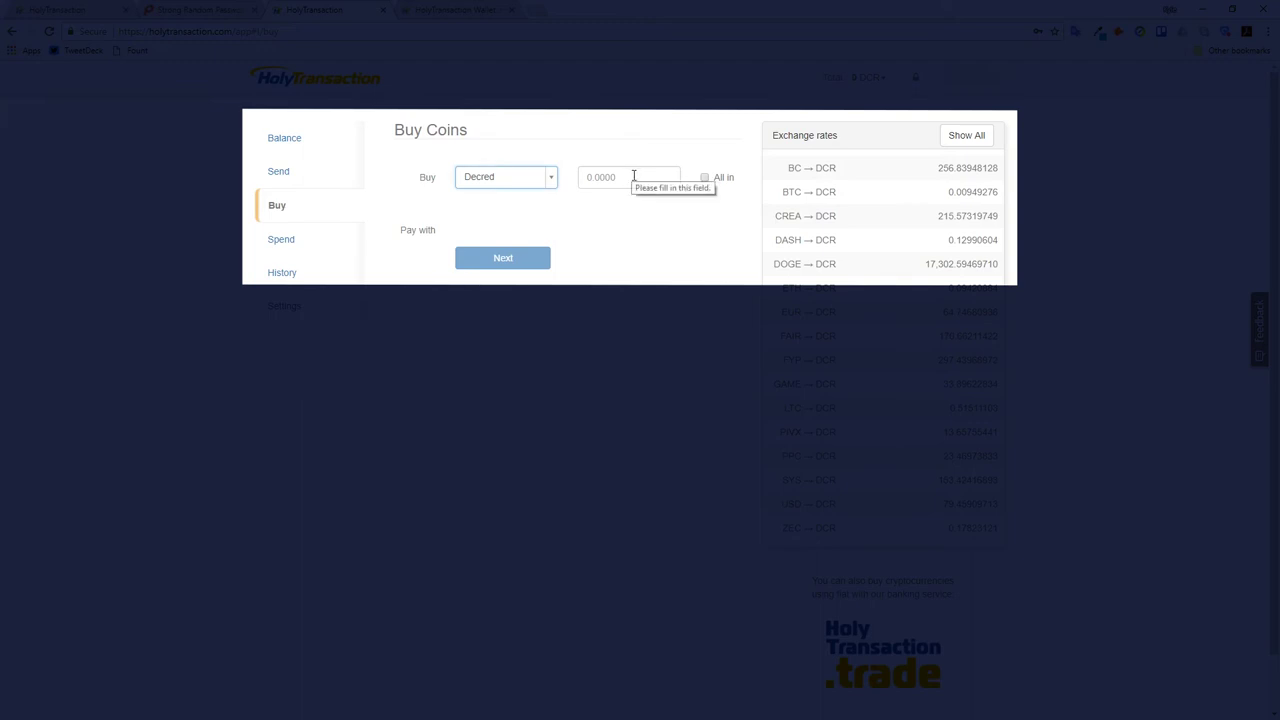
left_click(630, 175)
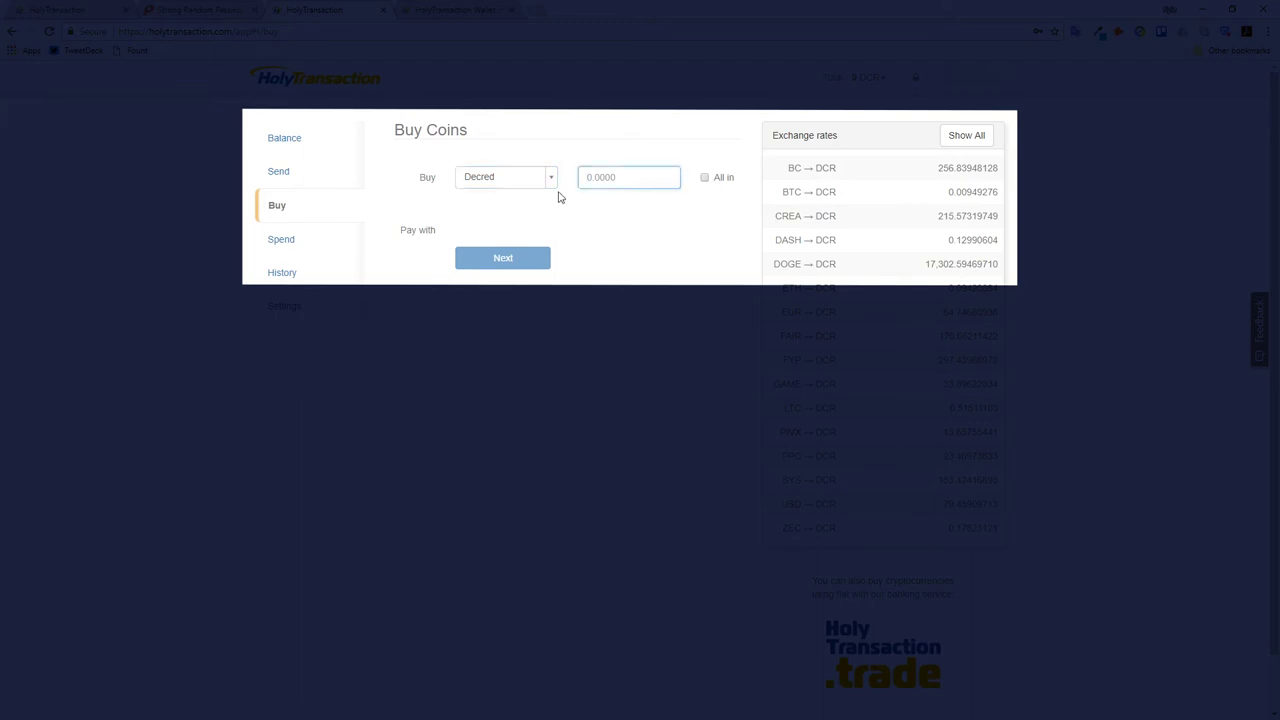
type("12")
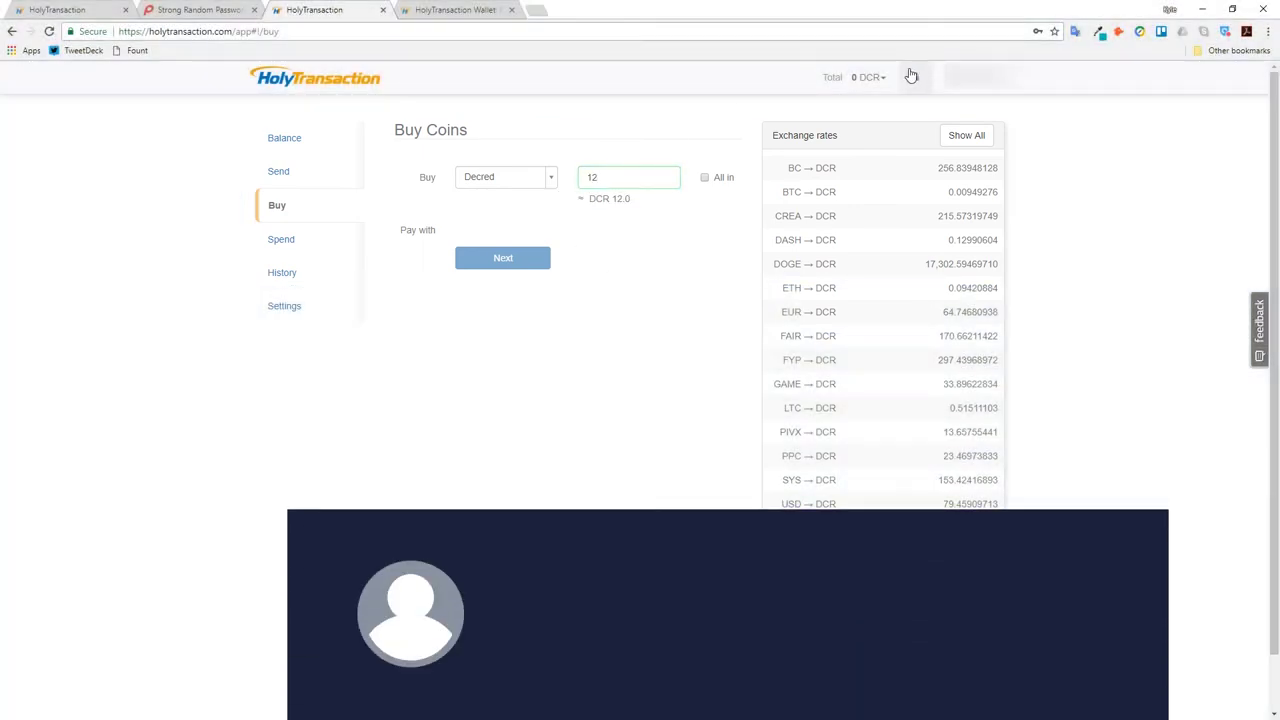
Switch the display currency of the total balance to EUR, followed by USD.
left_click(868, 77)
left_click(869, 110)
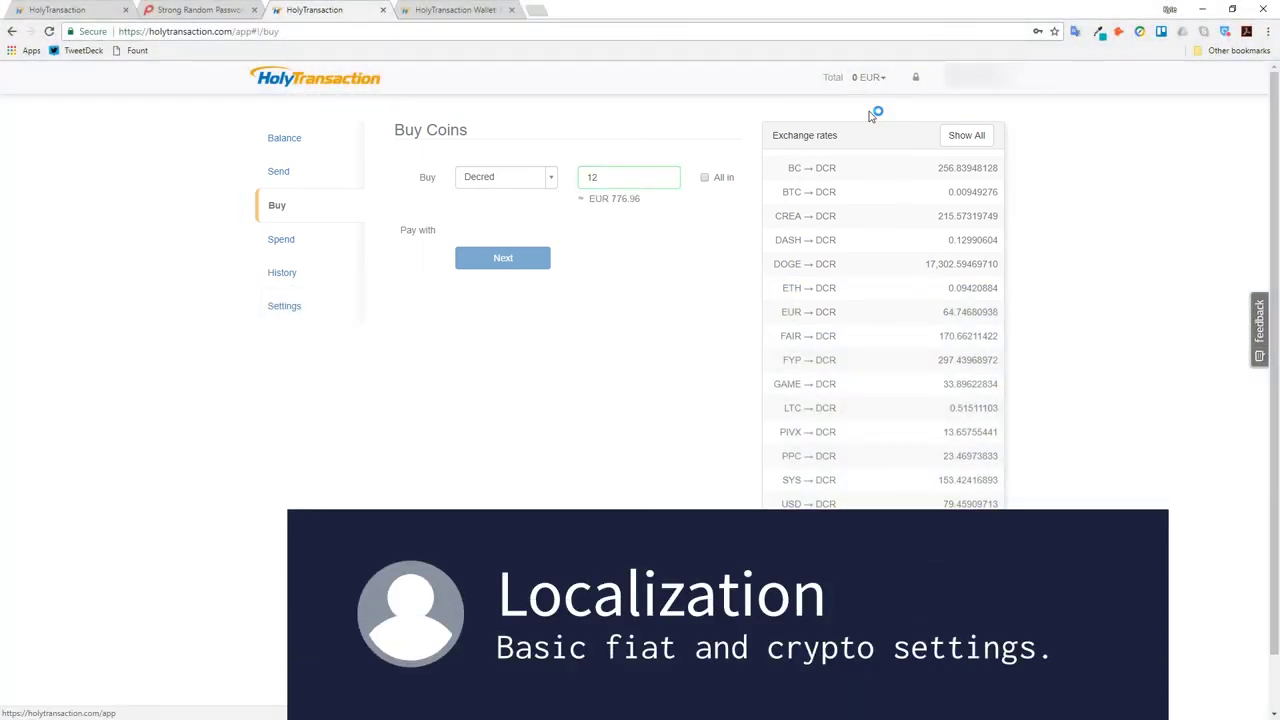
left_click(869, 77)
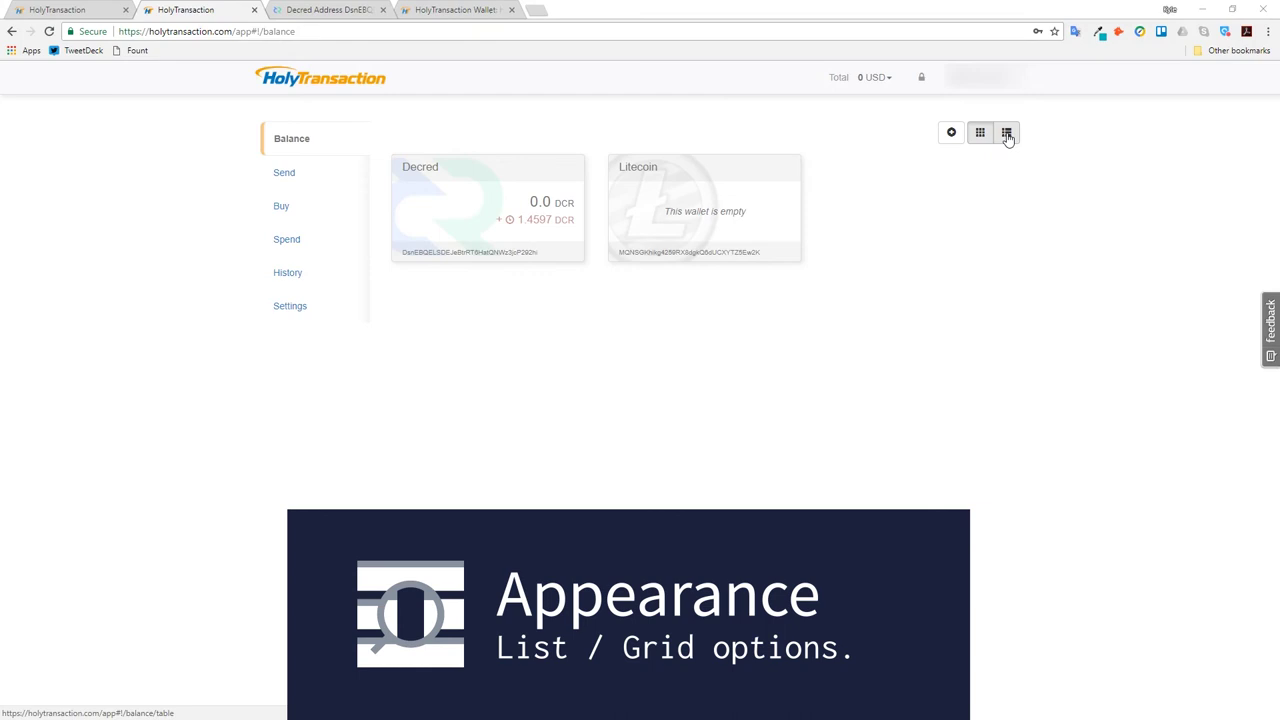
Show the wallet balances in list view and copy the Decred wallet's address.
left_click(1007, 135)
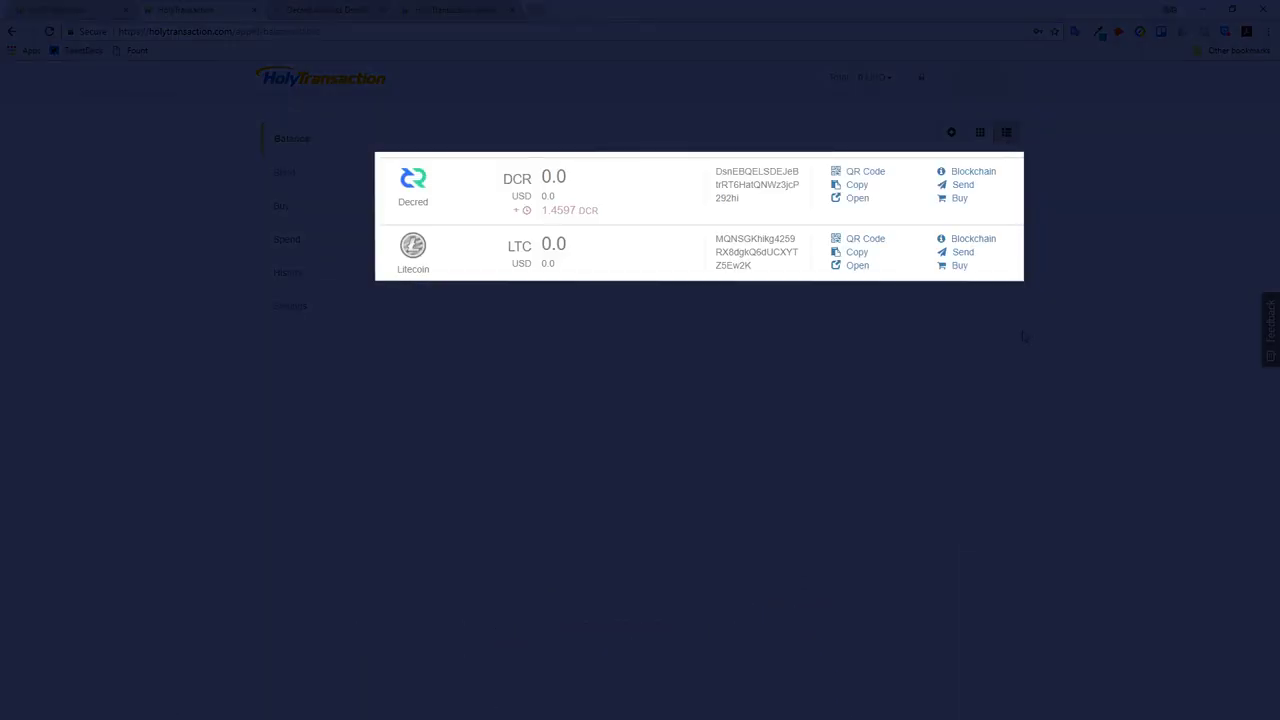
left_click(855, 188)
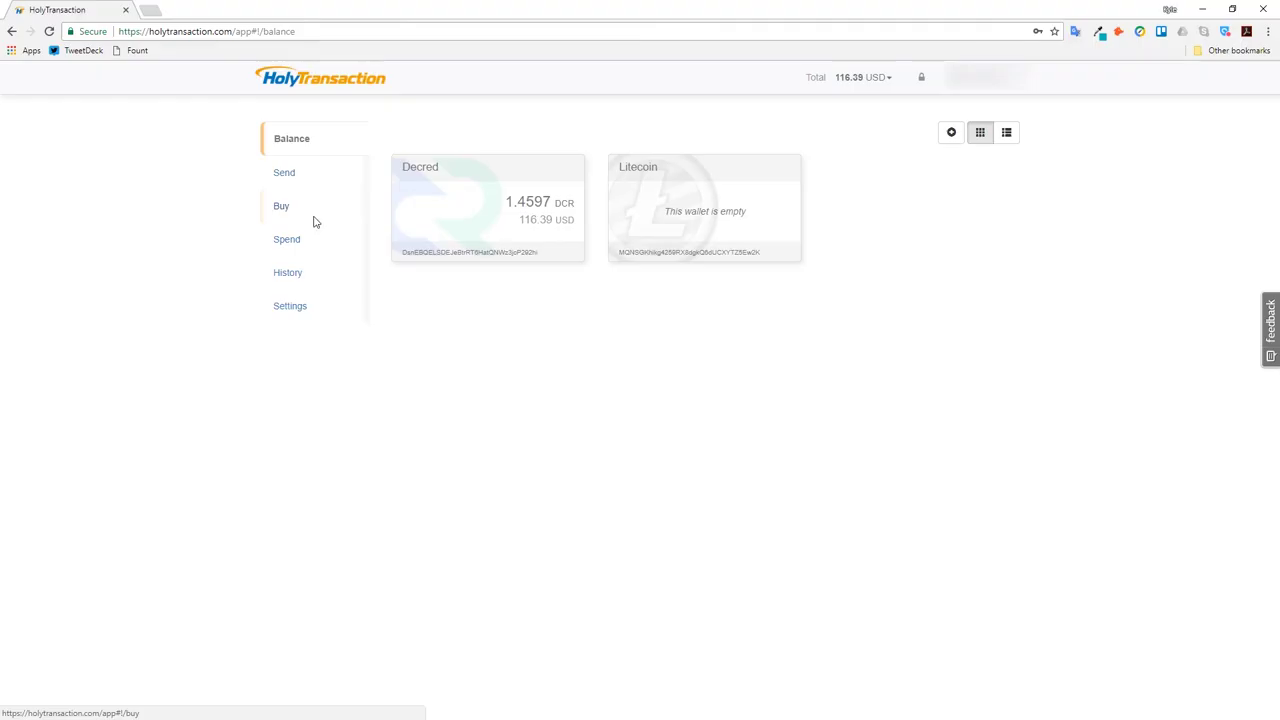
Buy Litecoin with the entire Decred balance using the all-in option, and confirm the purchase.
left_click(314, 221)
left_click(532, 178)
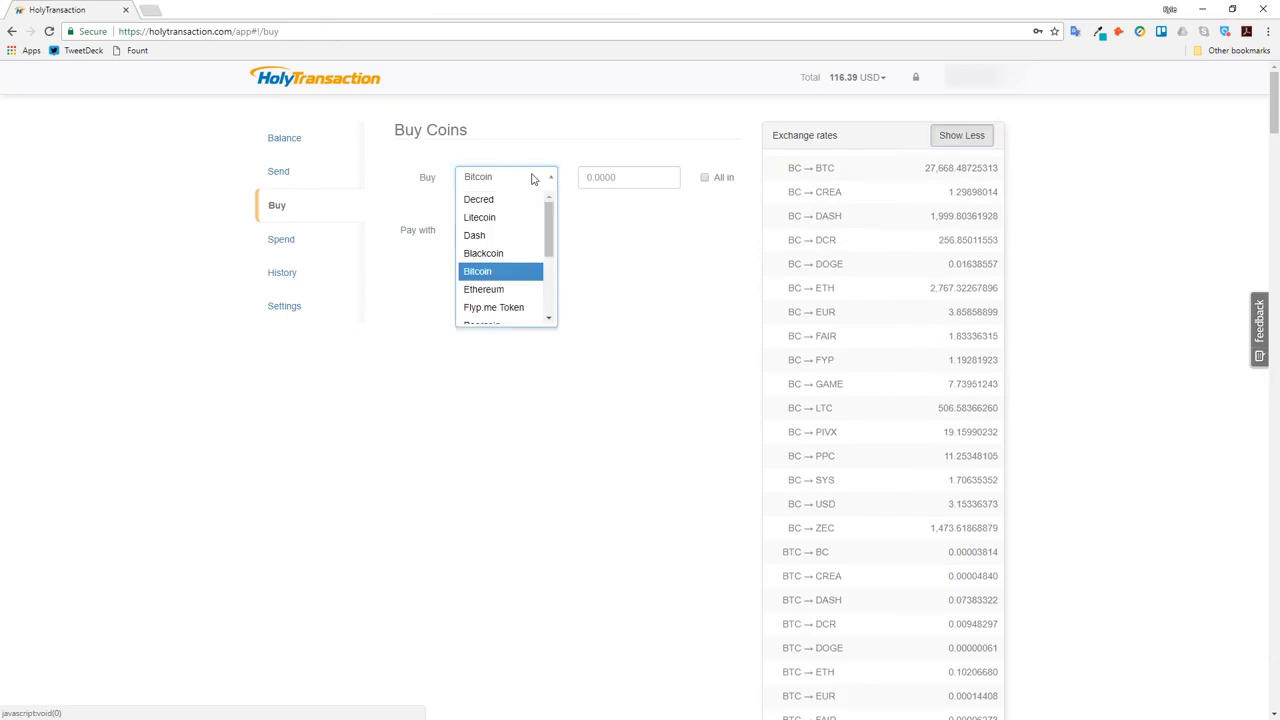
left_click(514, 216)
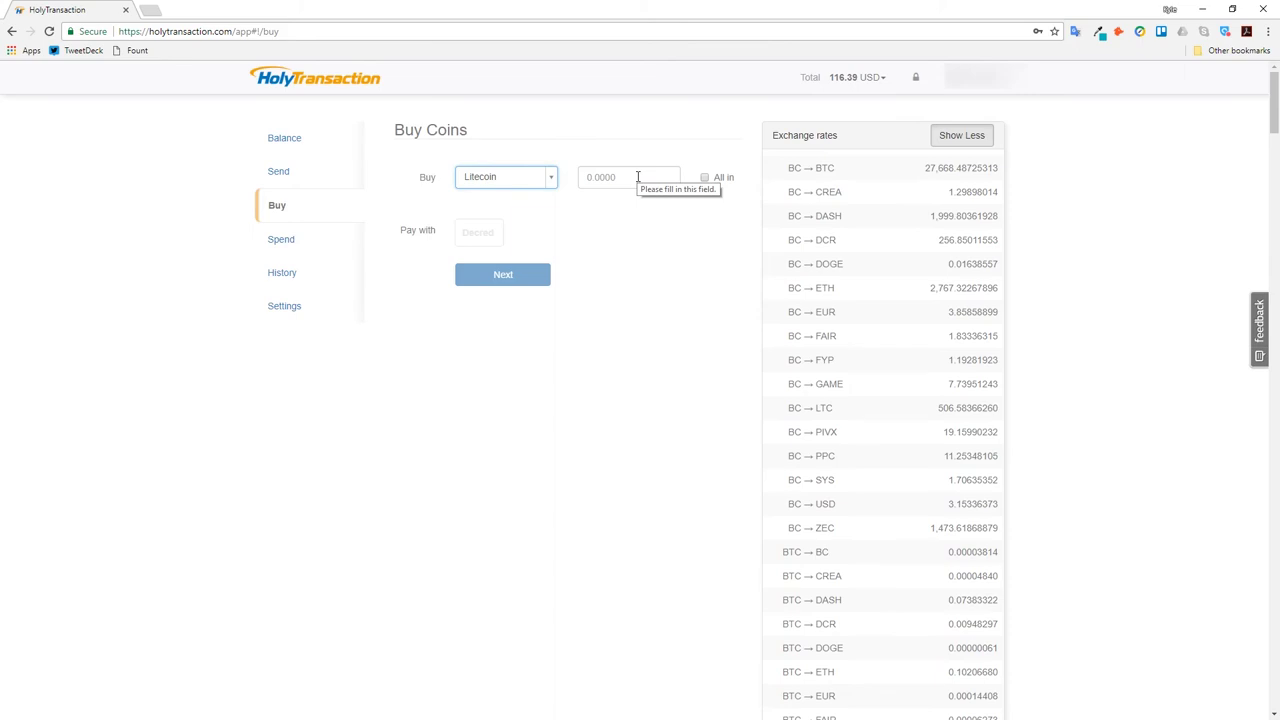
left_click(706, 179)
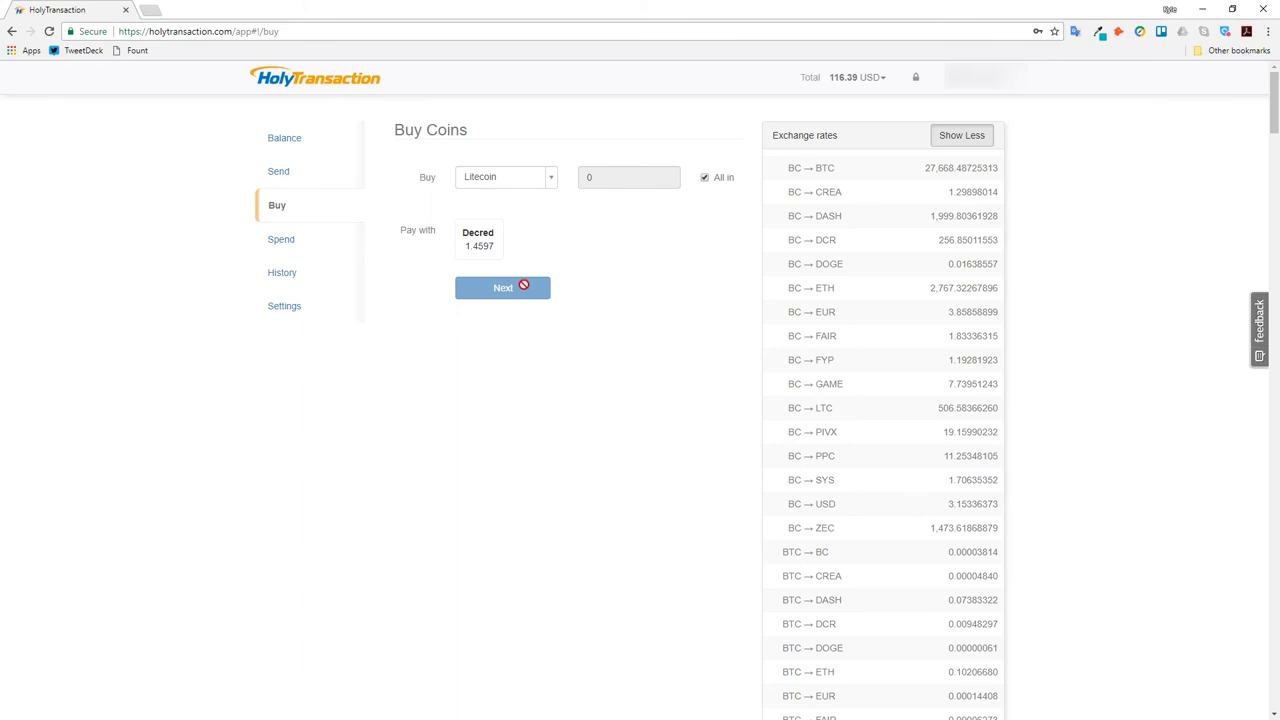
left_click(463, 246)
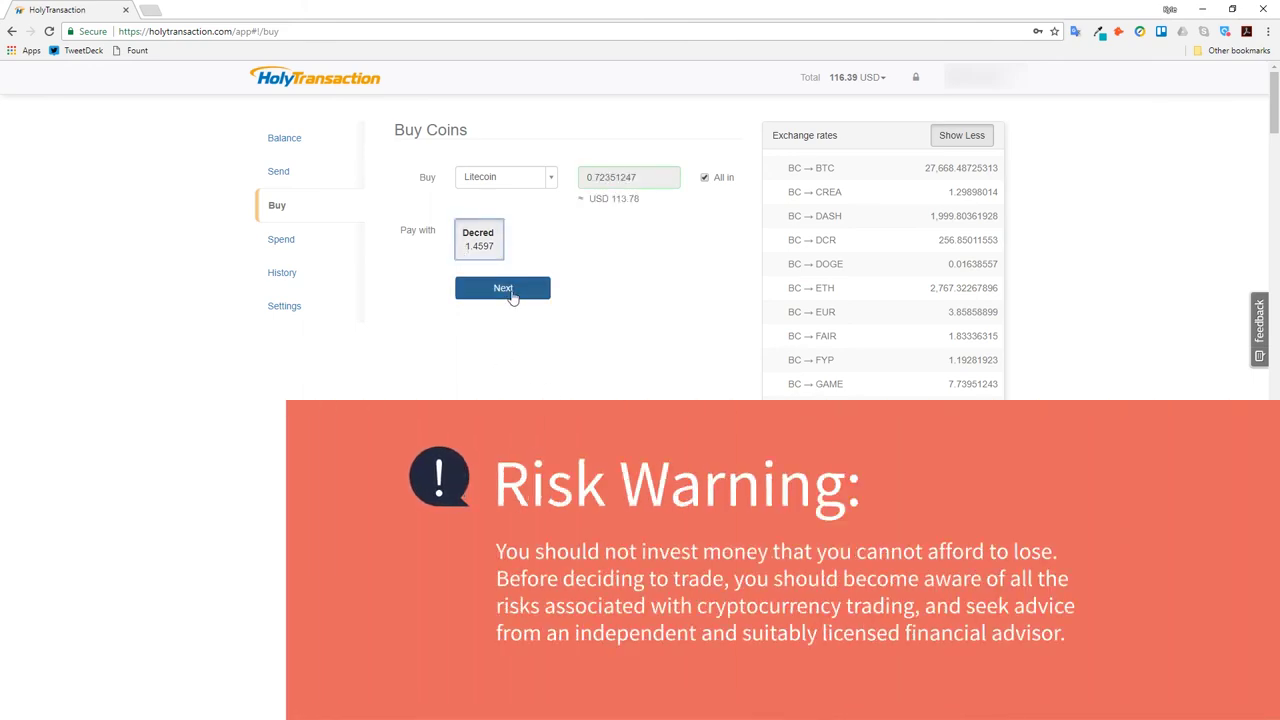
left_click(503, 288)
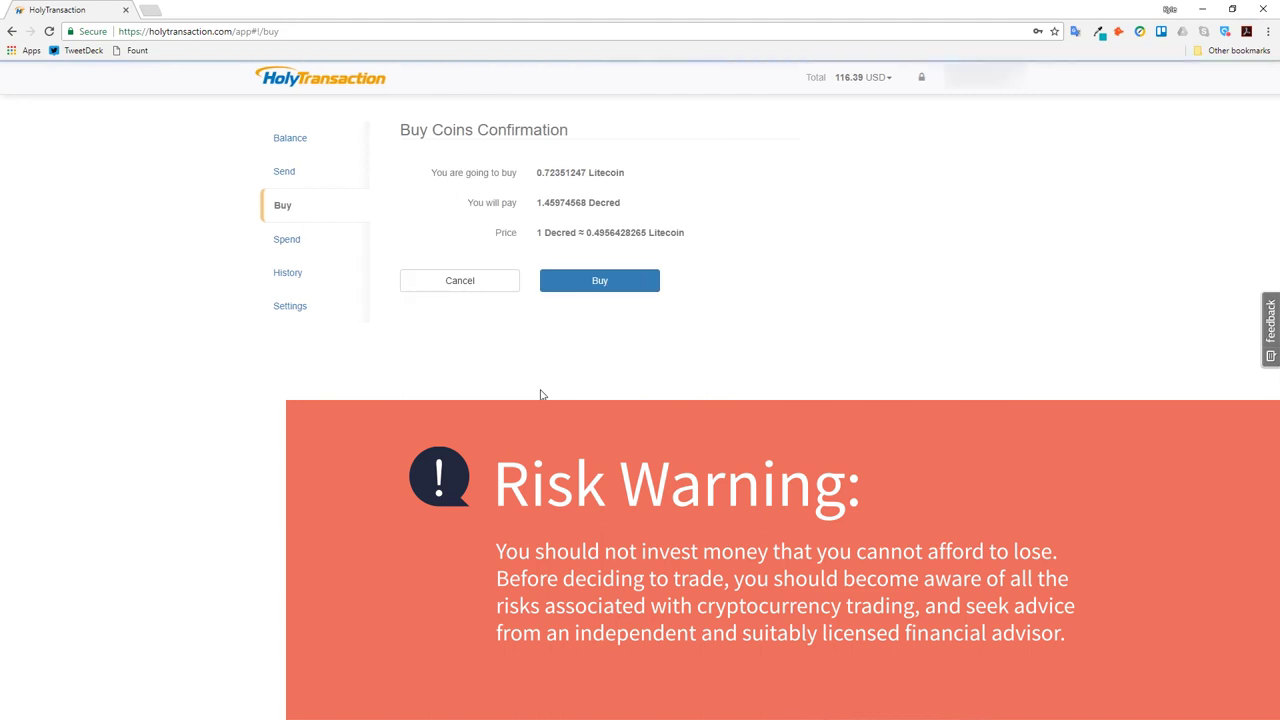
left_click(580, 289)
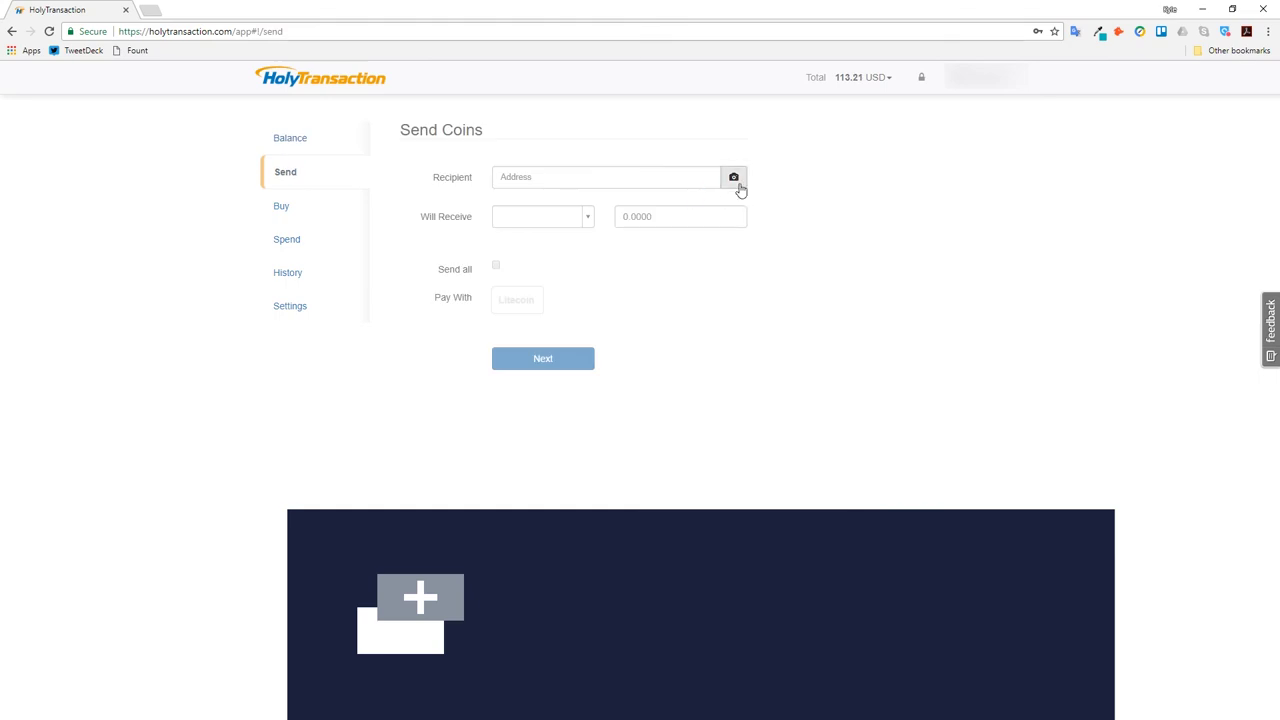
Scan the recipient's Litecoin address with the camera and submit a transfer of the entire Litecoin balance.
left_click(736, 182)
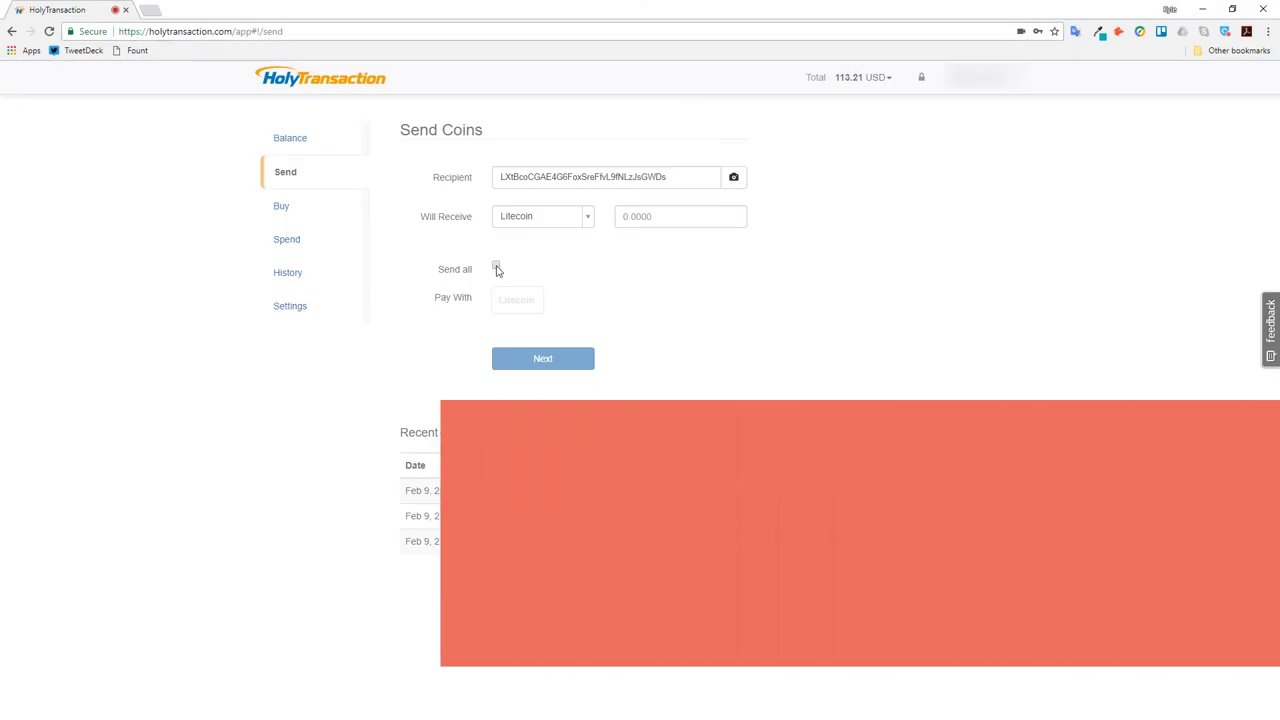
left_click(497, 268)
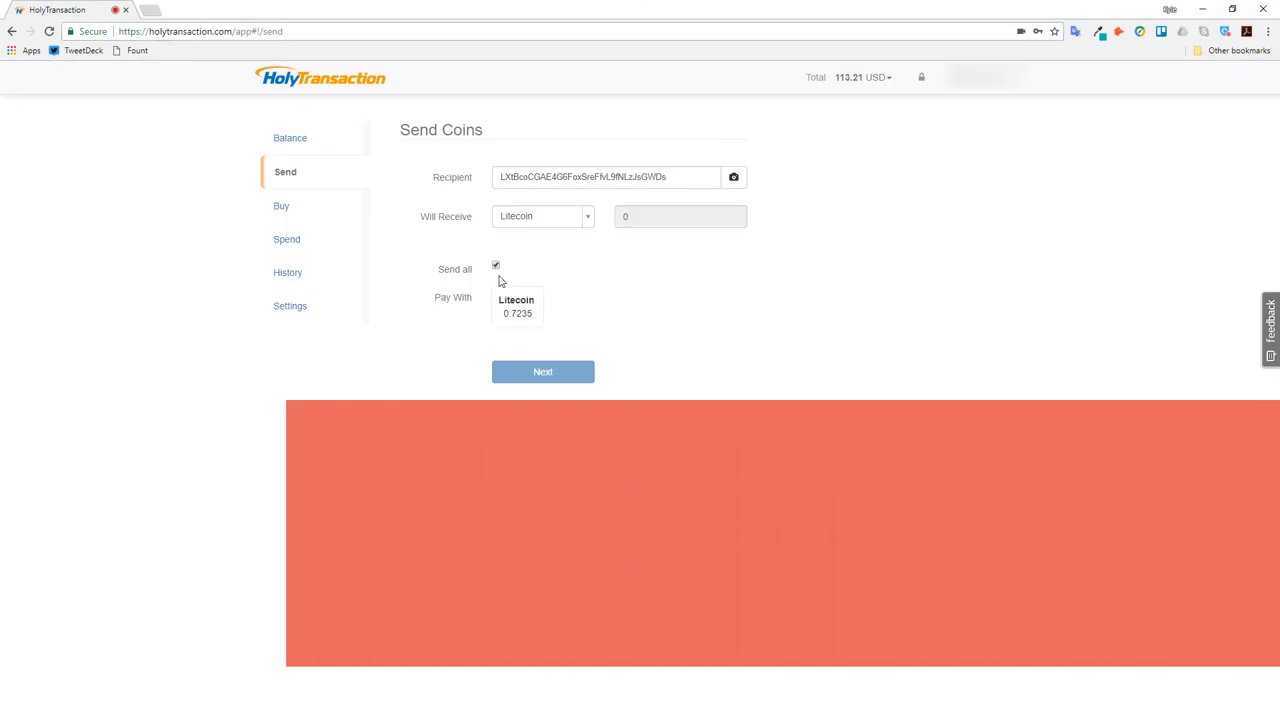
left_click(517, 308)
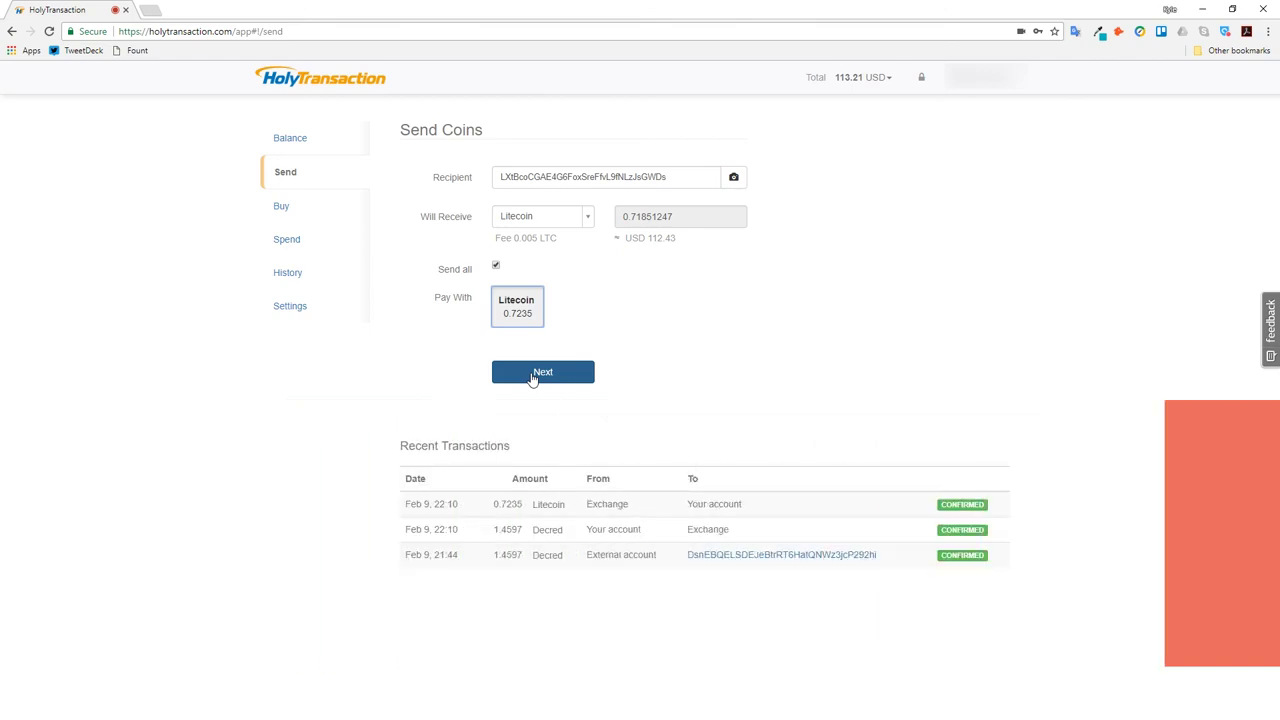
left_click(533, 373)
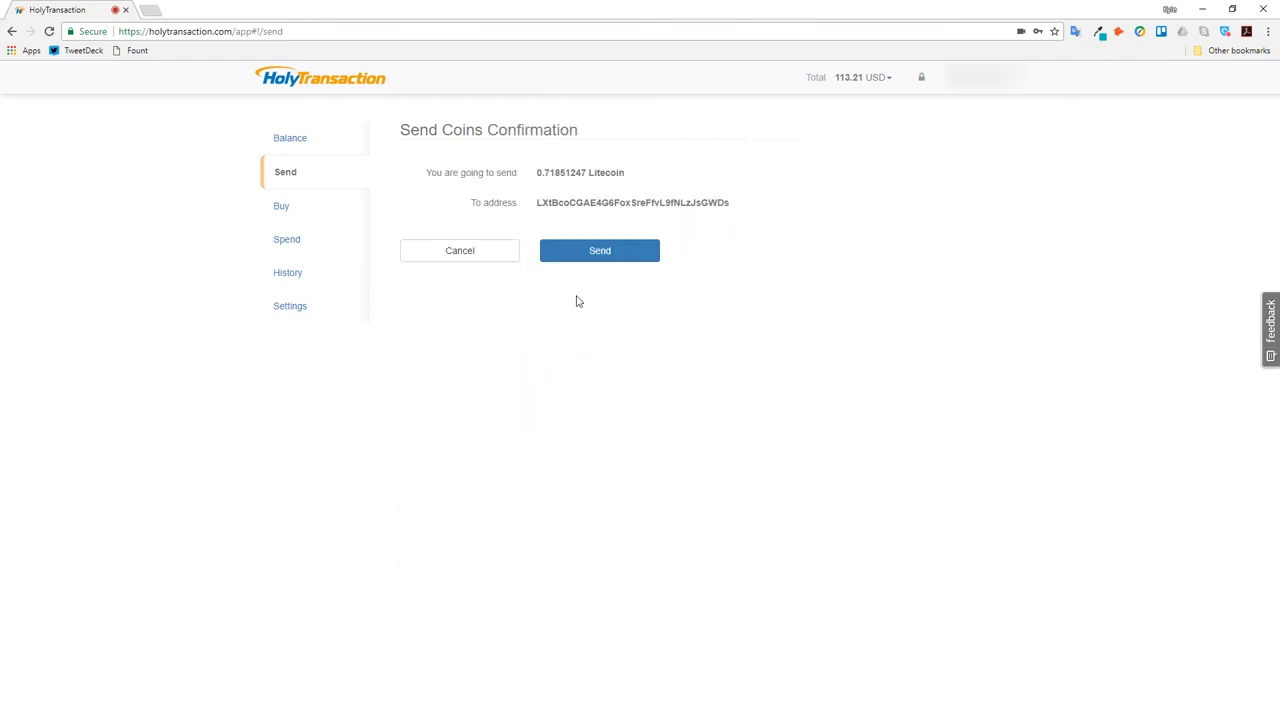
left_click(595, 255)
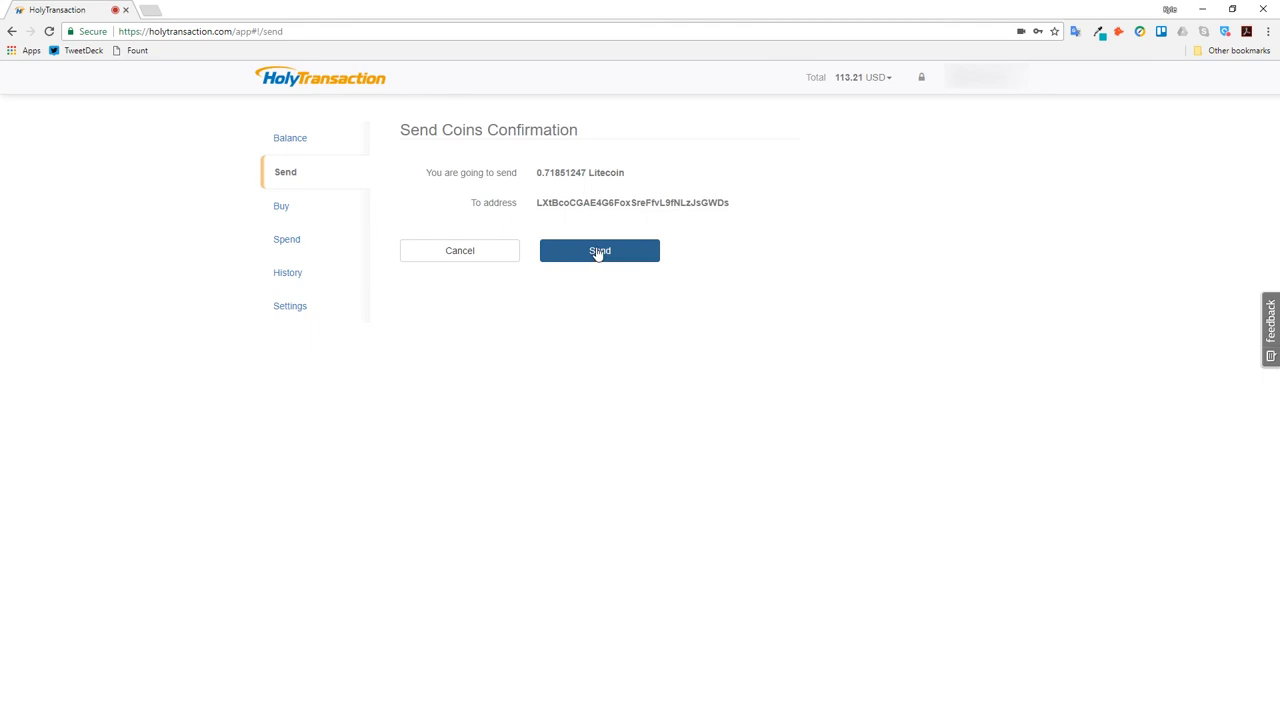
Request the account unlock, paste the account password on the sign-in page and sign in to finish unlocking.
left_click(758, 250)
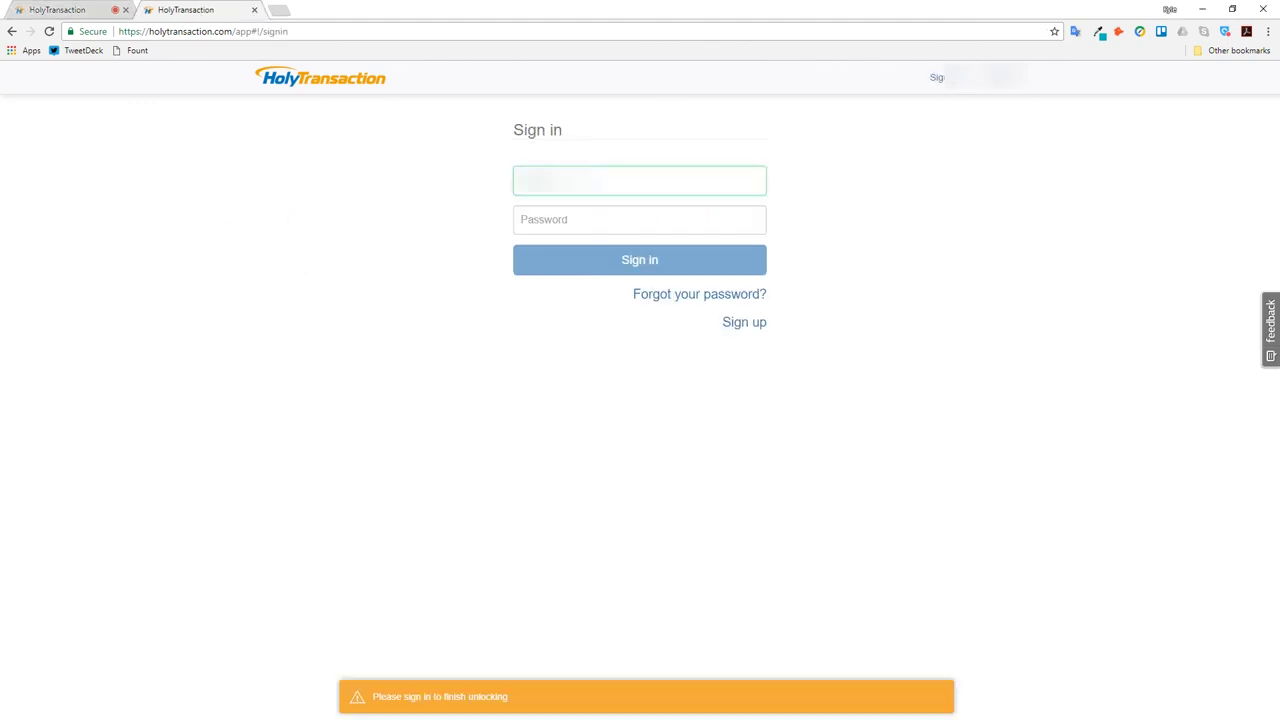
left_click(625, 218)
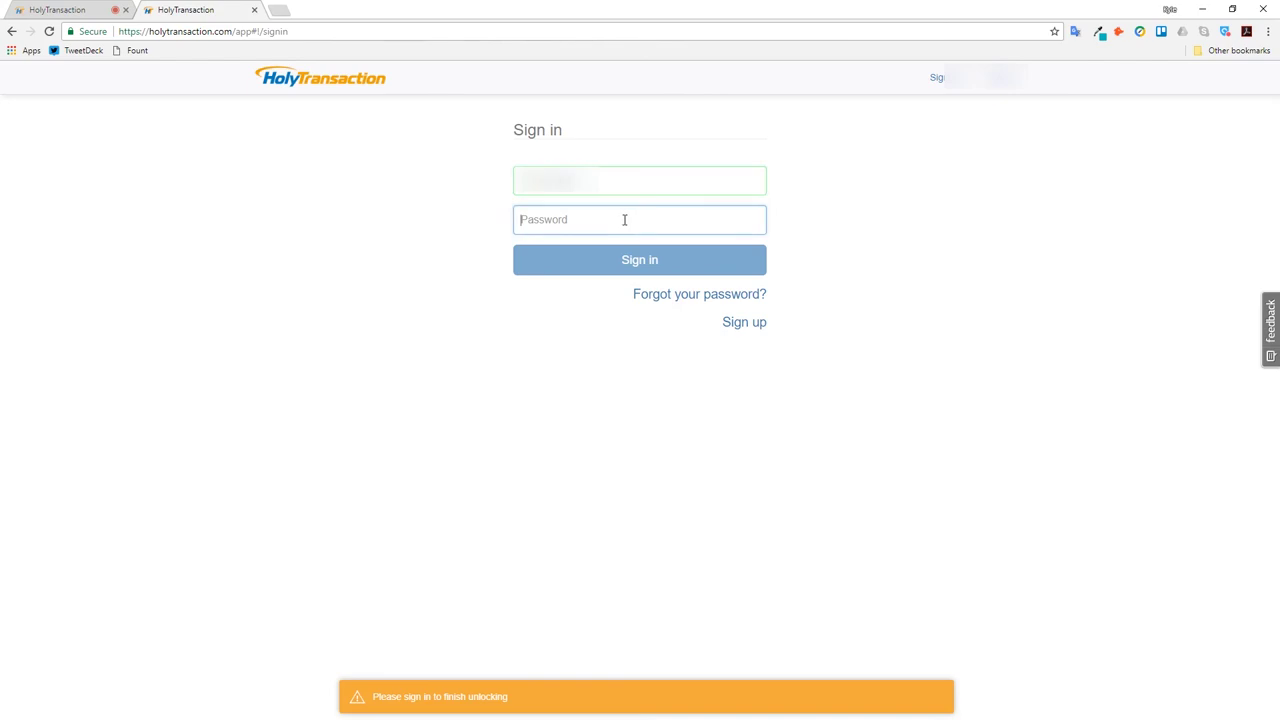
key("ctrl+v")
left_click(616, 262)
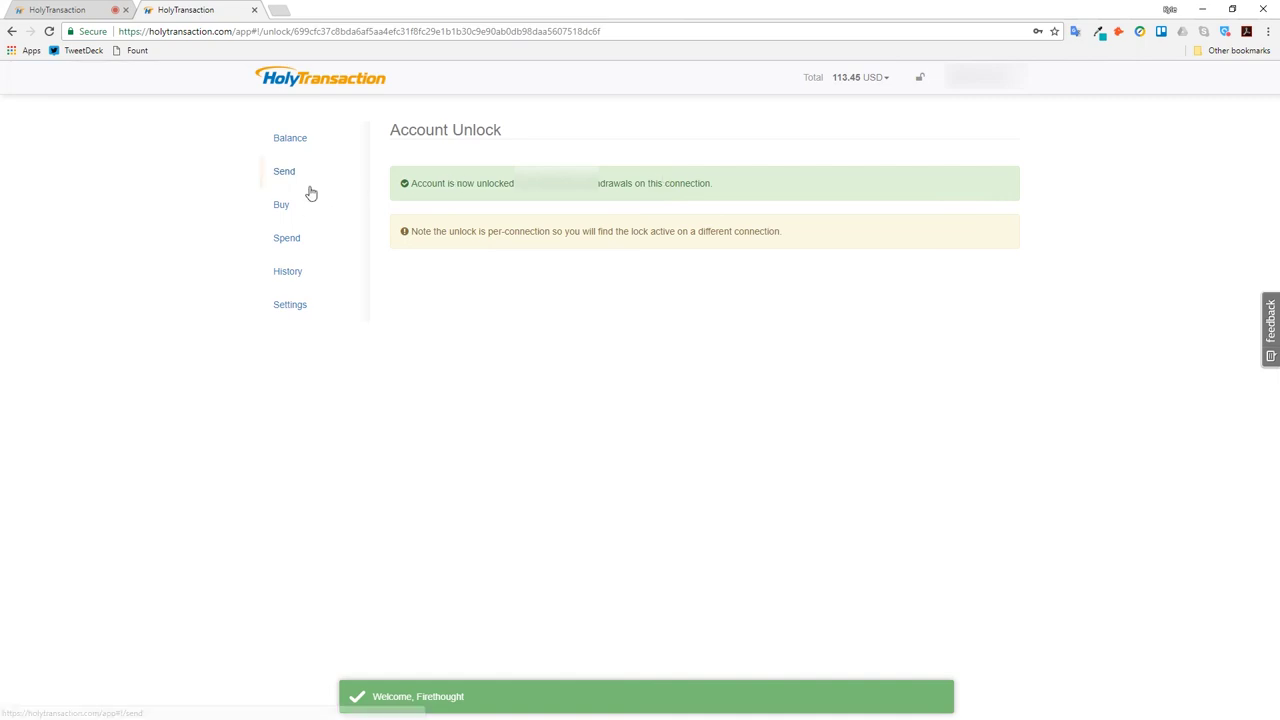
Close the unlock page and complete the Litecoin transfer to the recipient.
key("ctrl+w")
left_click(617, 306)
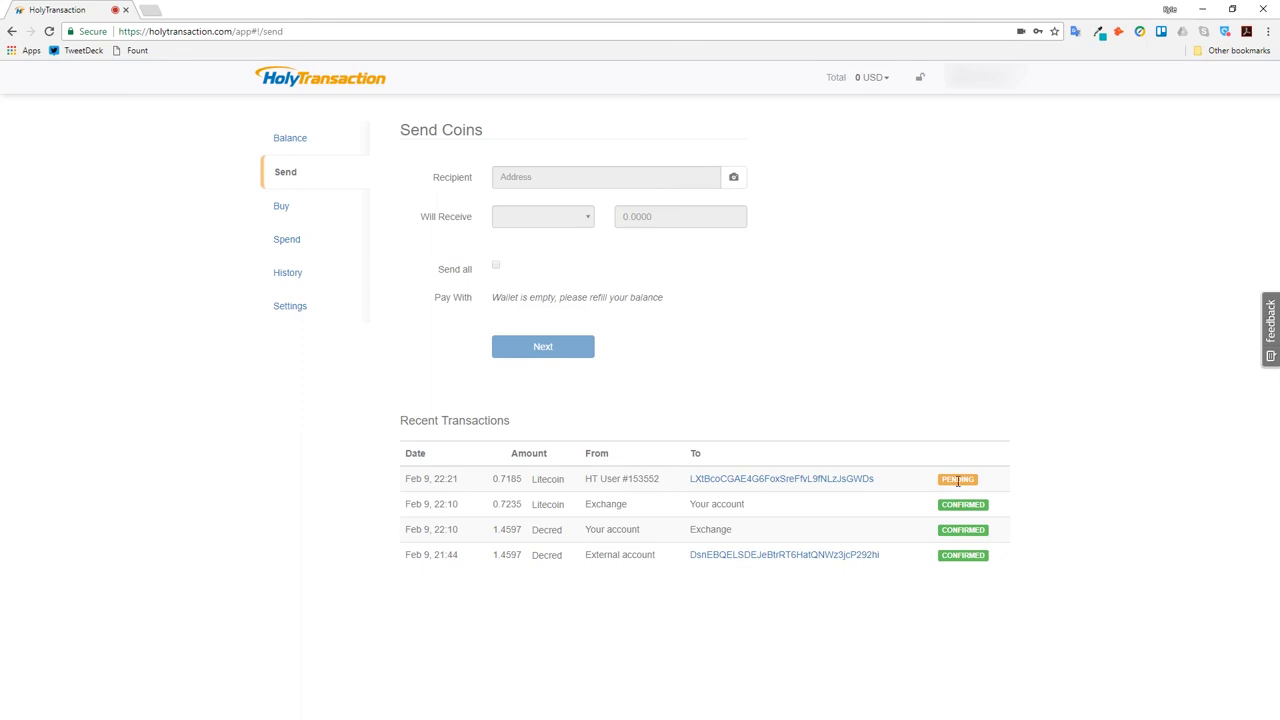
Lock the account against withdrawals again.
left_click(921, 82)
left_click(900, 106)
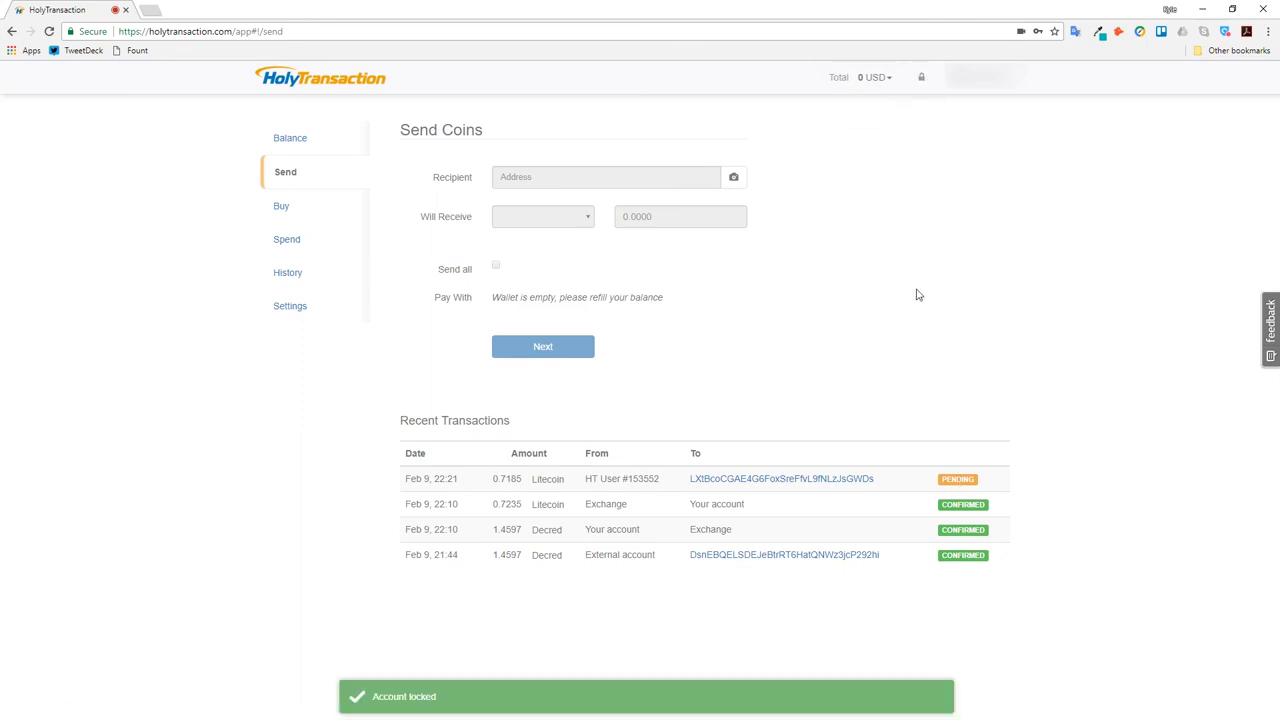